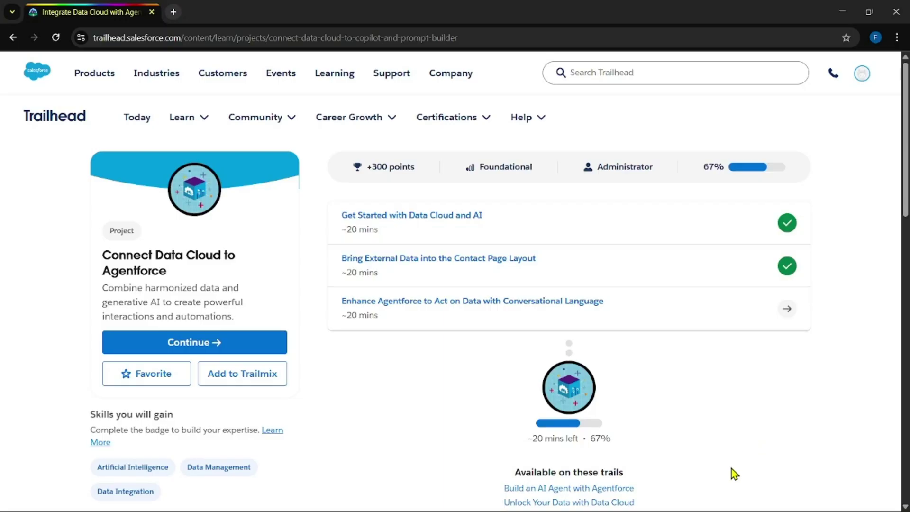
Step: Open the 'Enhance Agentforce to Act on Data with Conversational Language' unit and read its flow setup steps
click(462, 306)
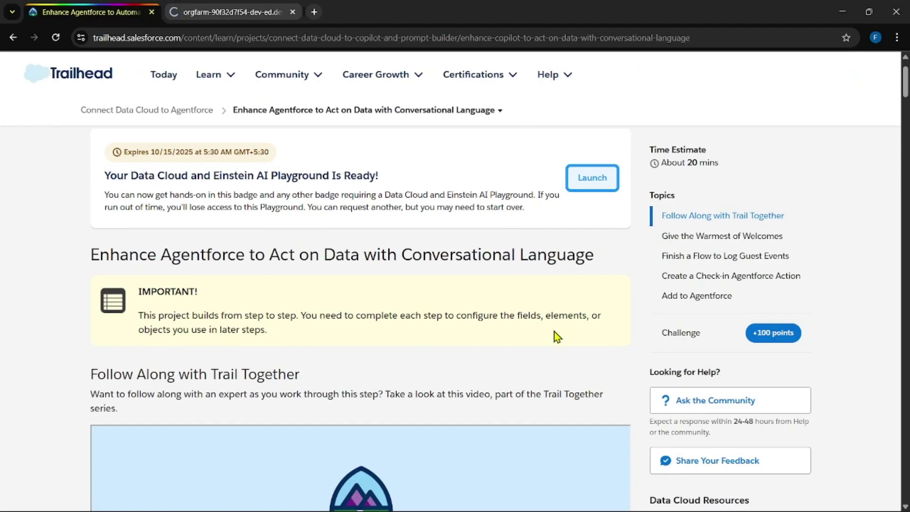
scroll(592, 305, down, 10)
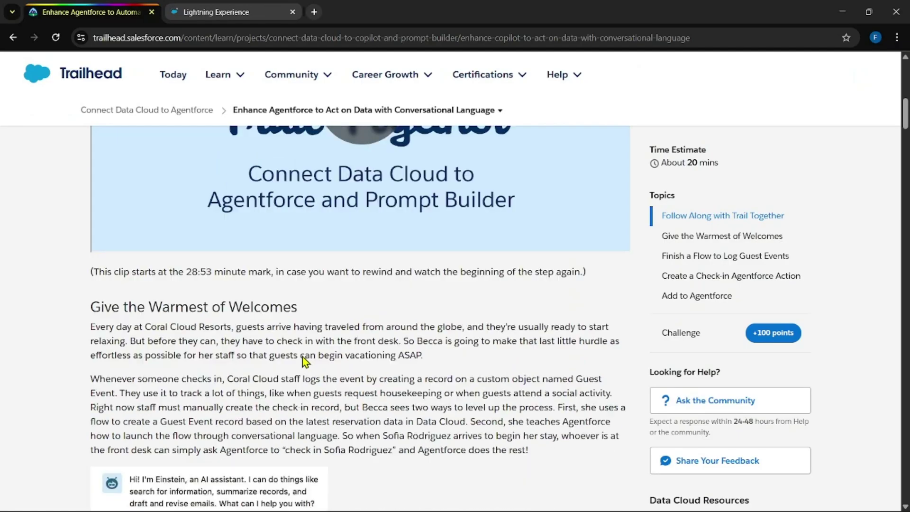
scroll(331, 348, down, 10)
scroll(331, 348, up, 6)
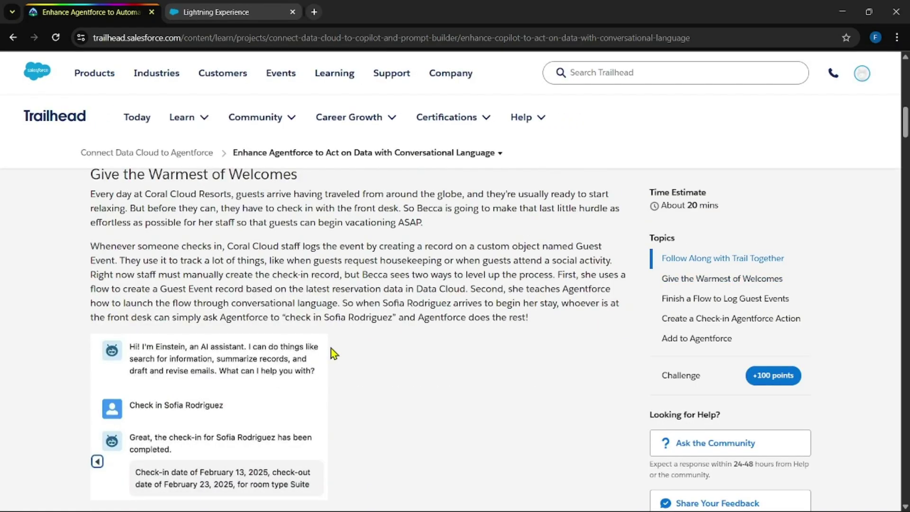
scroll(330, 348, down, 8)
scroll(332, 348, down, 1)
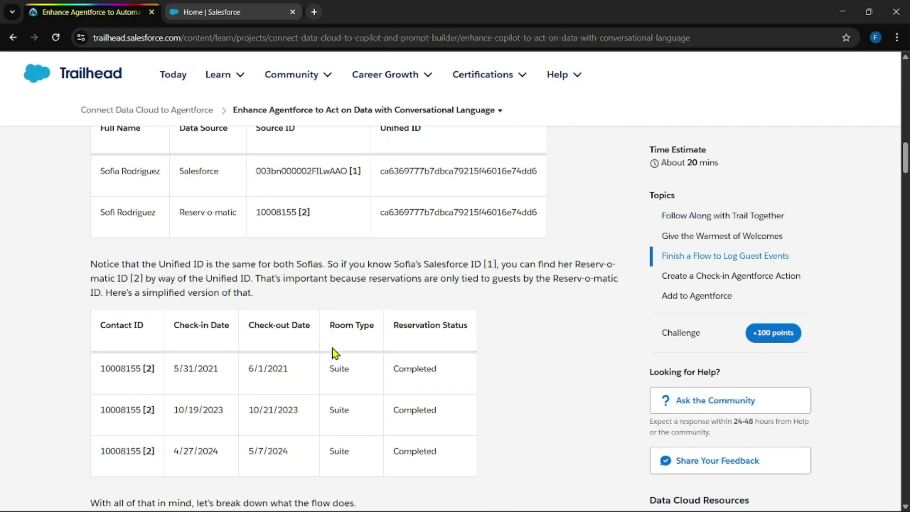
scroll(332, 348, down, 12)
scroll(332, 349, up, 3)
scroll(212, 272, down, 2)
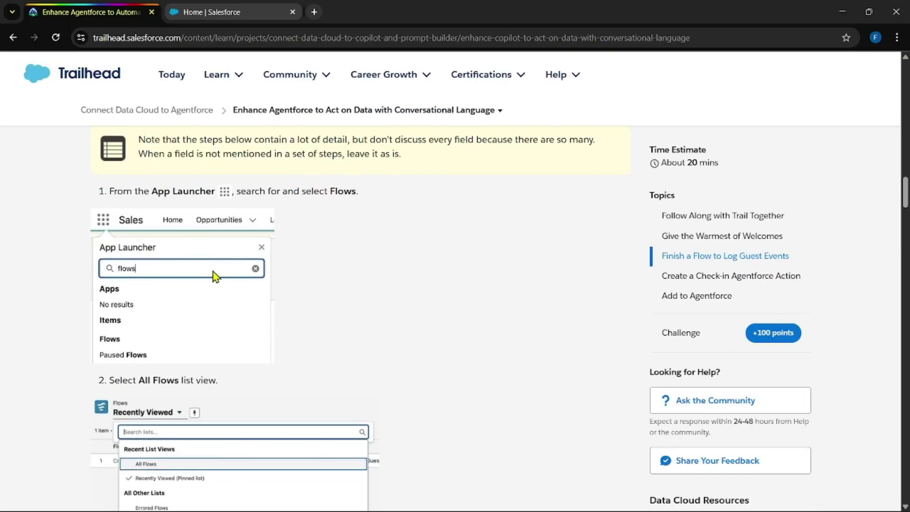
Step: Go to the Salesforce org and open the Flows list by searching 'flow' in the App Launcher
click(212, 12)
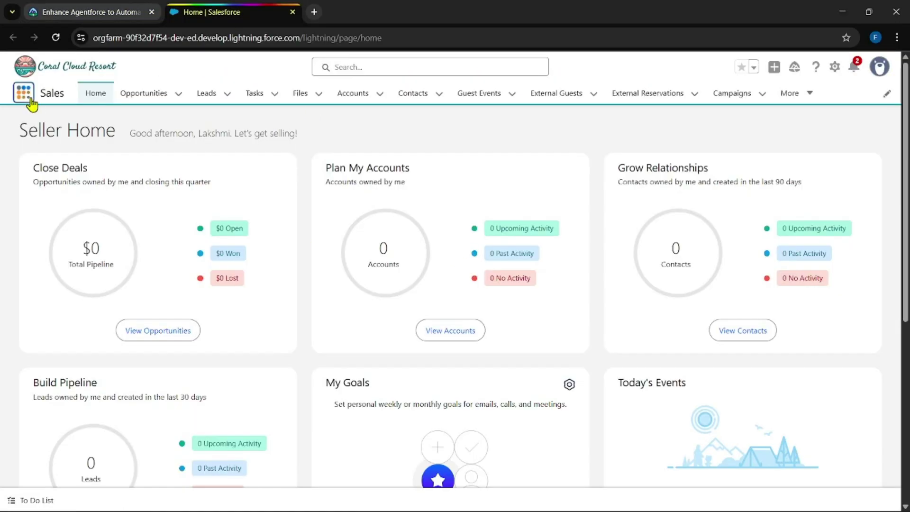
click(29, 99)
text(flo)
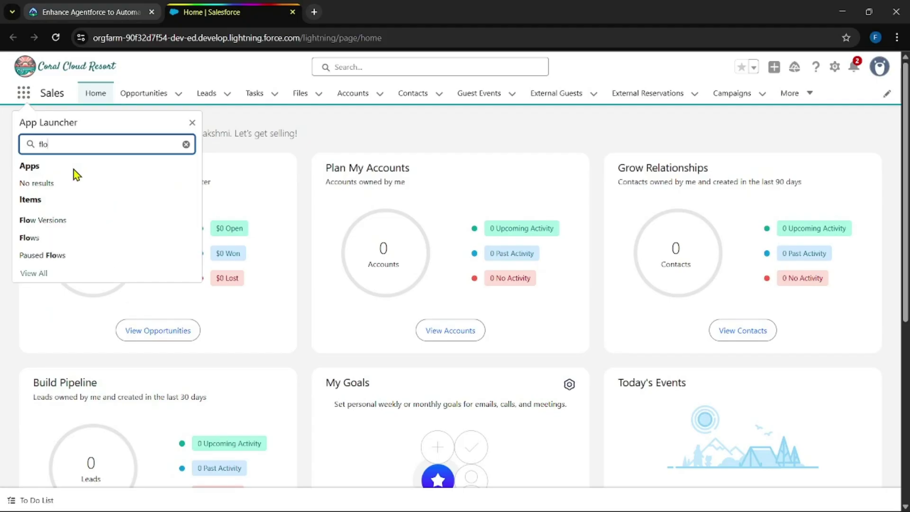
text(w)
click(28, 238)
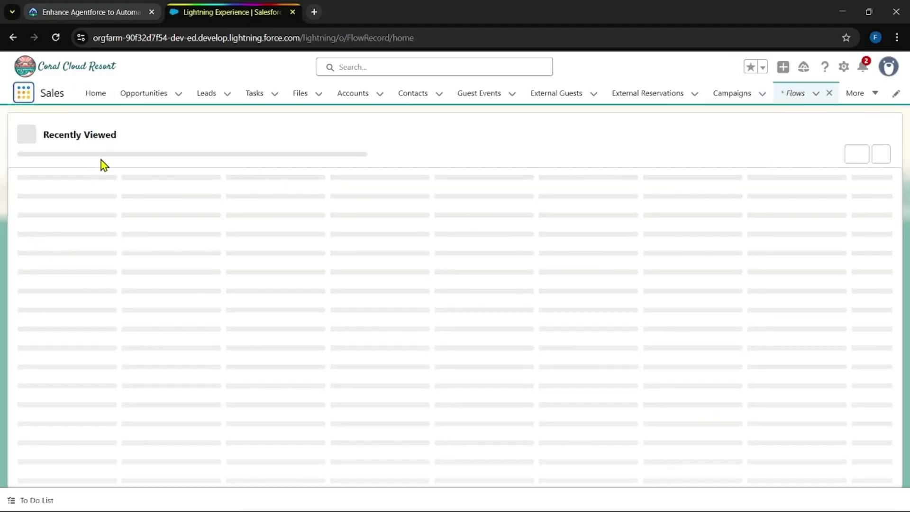
Step: Copy the flow name 'Create Check-in Guest Event' from the Trailhead instructions
click(63, 10)
scroll(239, 273, down, 3)
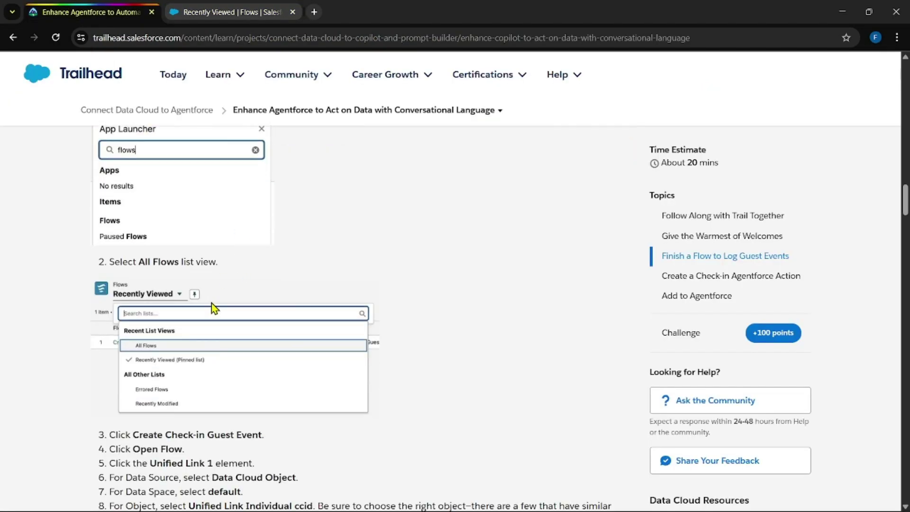
scroll(270, 319, down, 2)
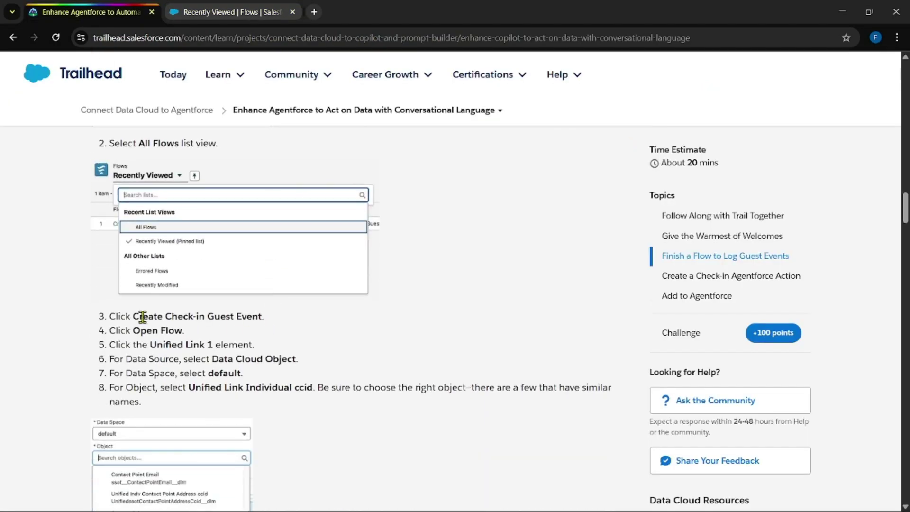
drag(132, 315, 263, 316)
key(ctrl+c)
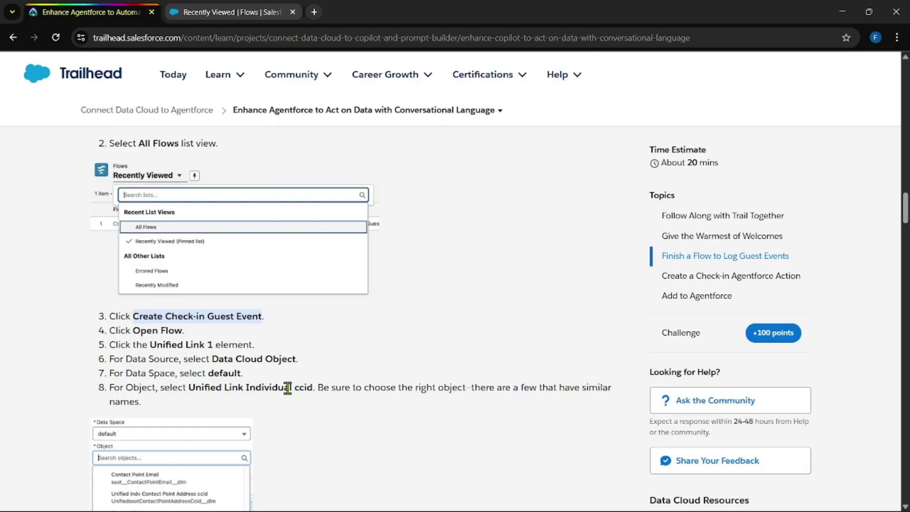
Step: Switch to the All Flows list view and search it for 'Create Check-in Guest Event'
click(204, 10)
click(101, 139)
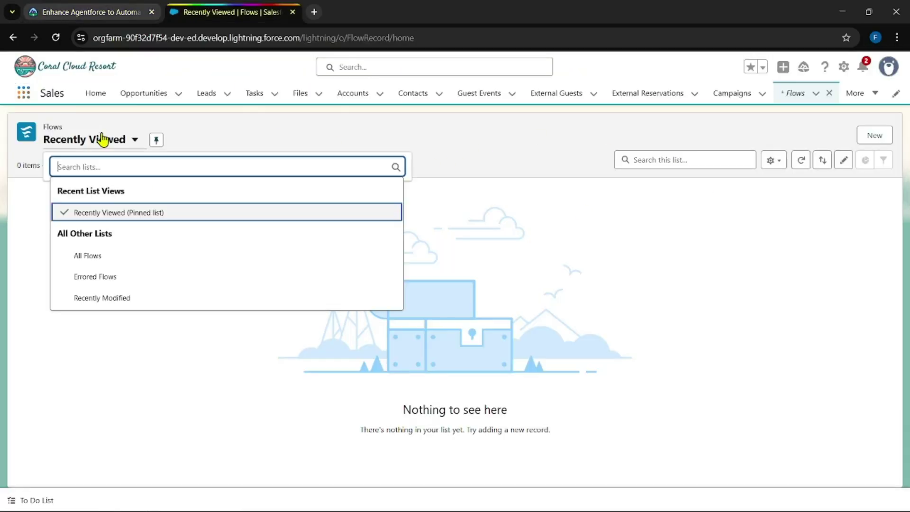
click(99, 258)
click(693, 161)
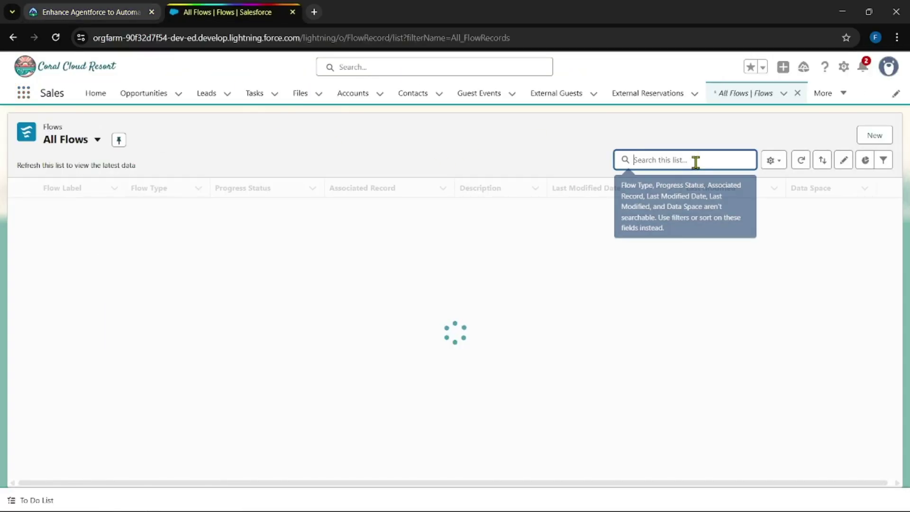
key(ctrl+v)
key(Return)
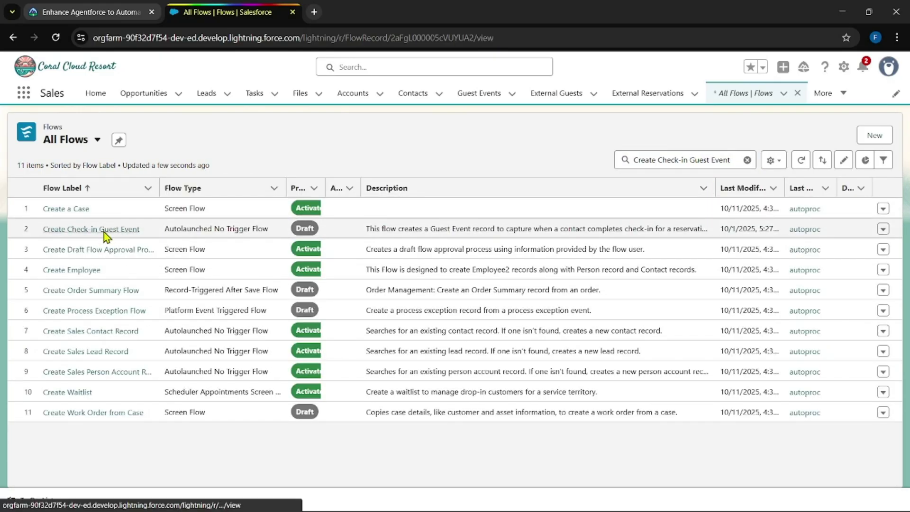
Step: Open Create Check-in Guest Event in Flow Builder and copy the object name 'Unified Link Individual ccid'
click(104, 232)
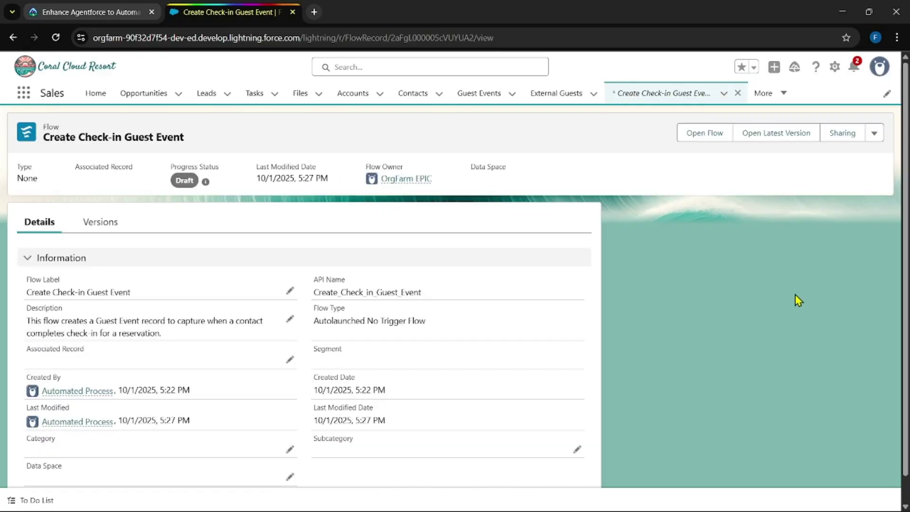
click(713, 135)
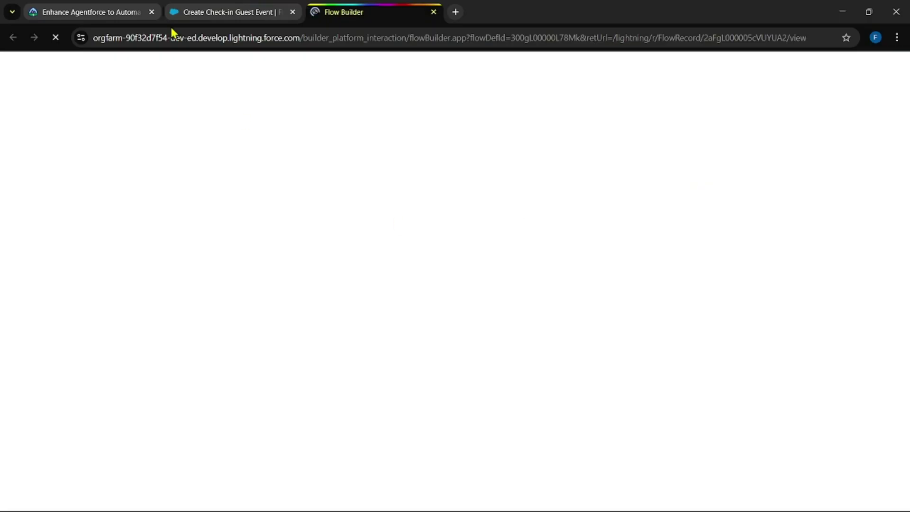
click(90, 12)
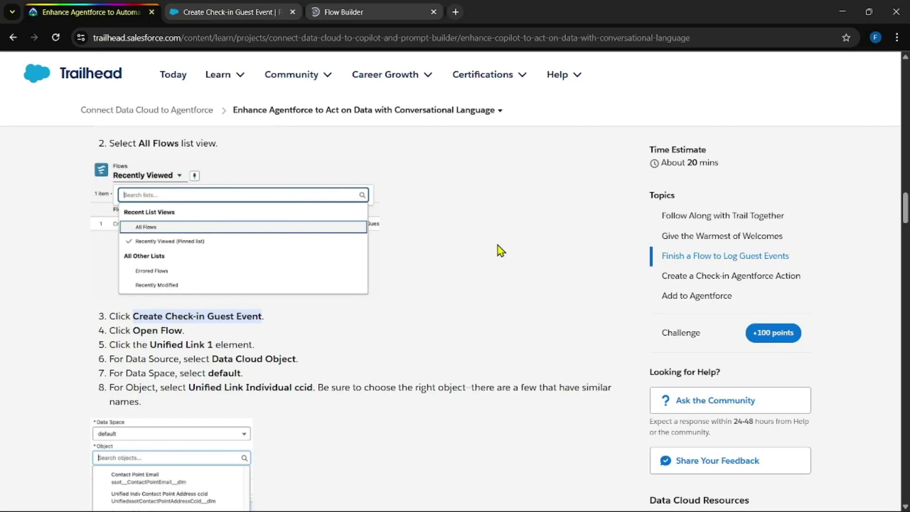
scroll(340, 301, down, 1)
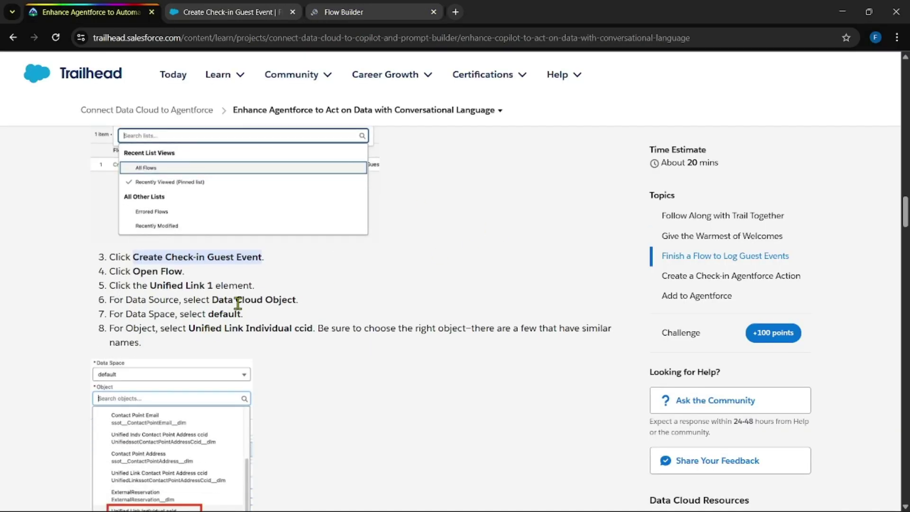
drag(188, 329, 314, 330)
key(ctrl+c)
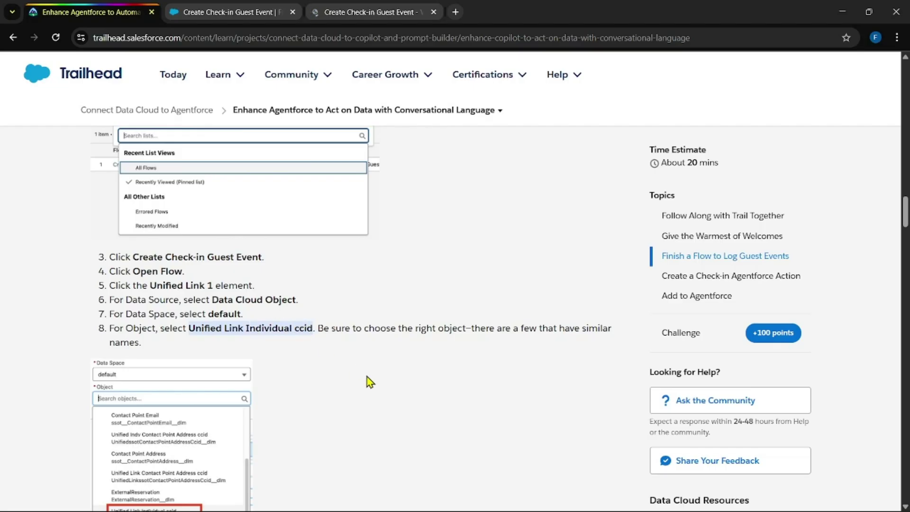
click(341, 12)
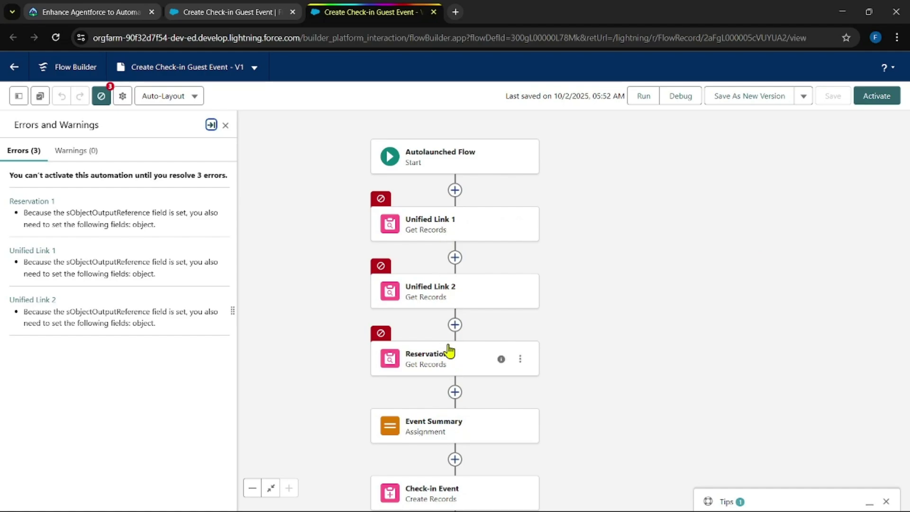
Step: Point Unified Link 1 at the Data Cloud object Unified Link Individual ccid in the default data space
click(225, 125)
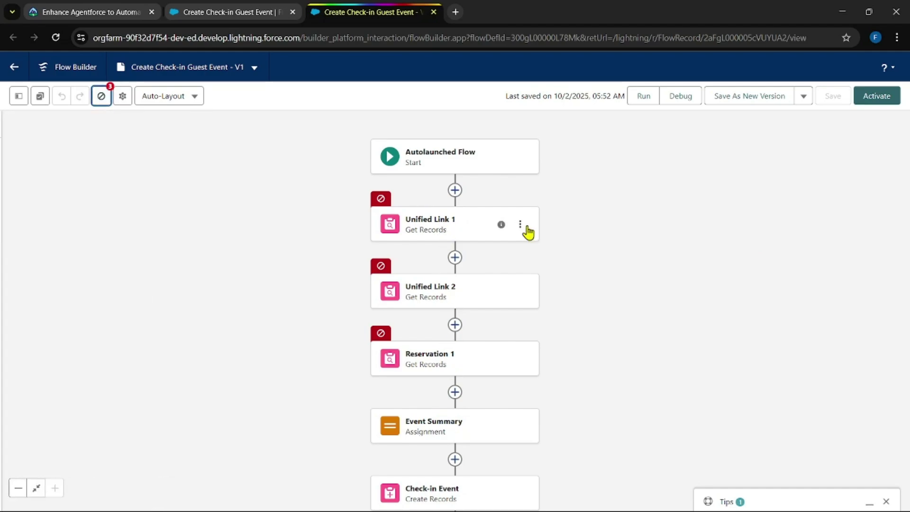
click(432, 227)
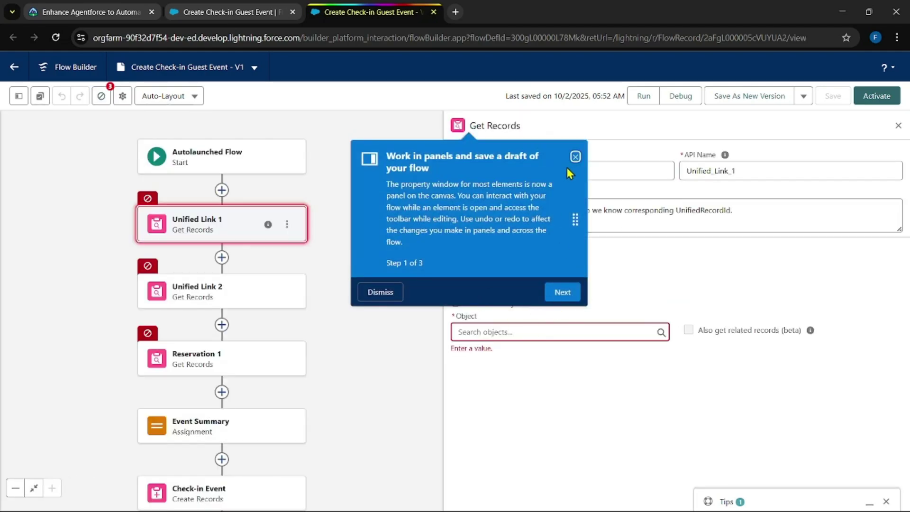
click(375, 293)
click(465, 290)
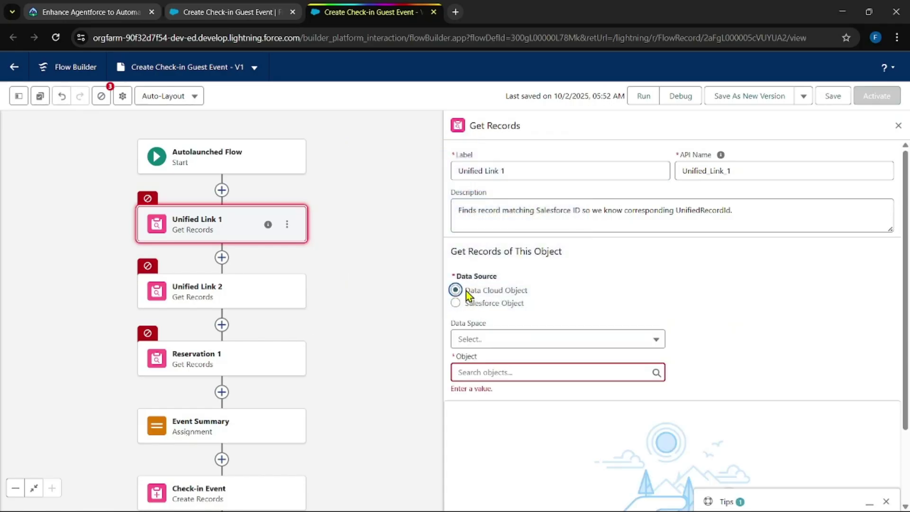
click(487, 345)
click(492, 367)
click(497, 373)
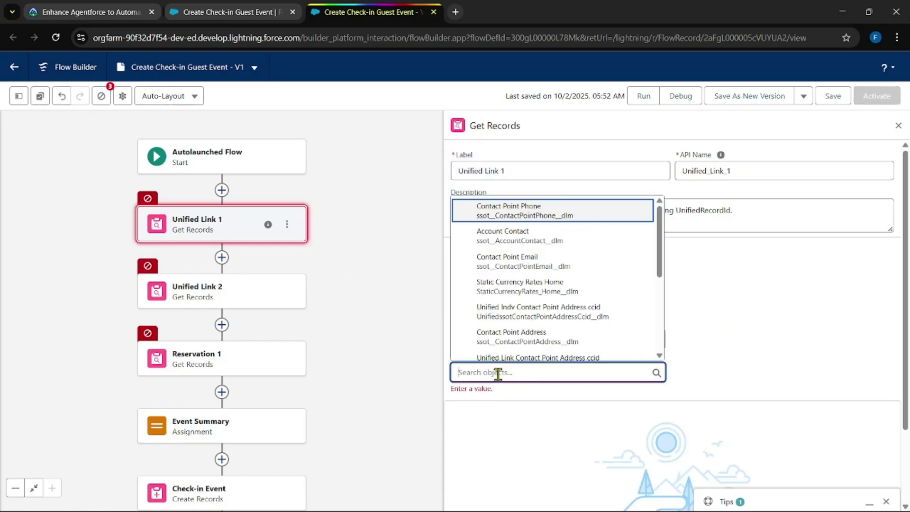
key(ctrl+v)
click(569, 357)
scroll(602, 281, down, 5)
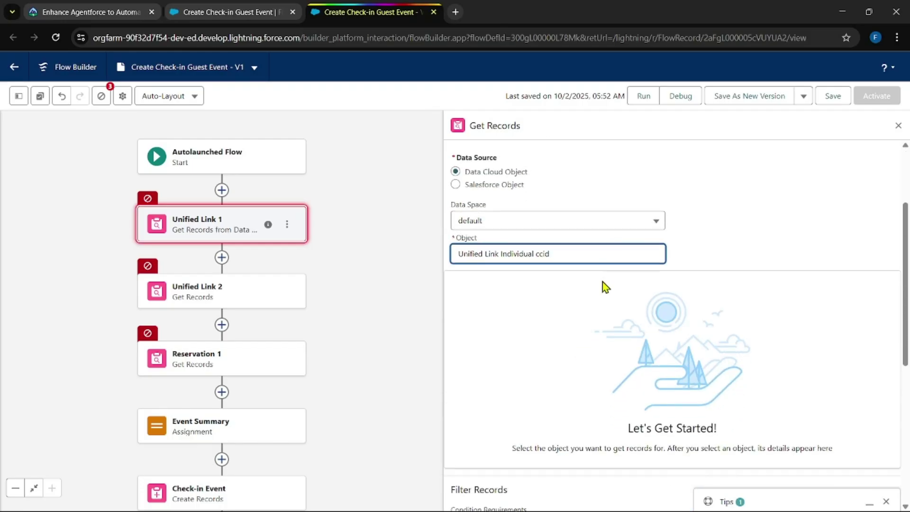
scroll(649, 294, down, 4)
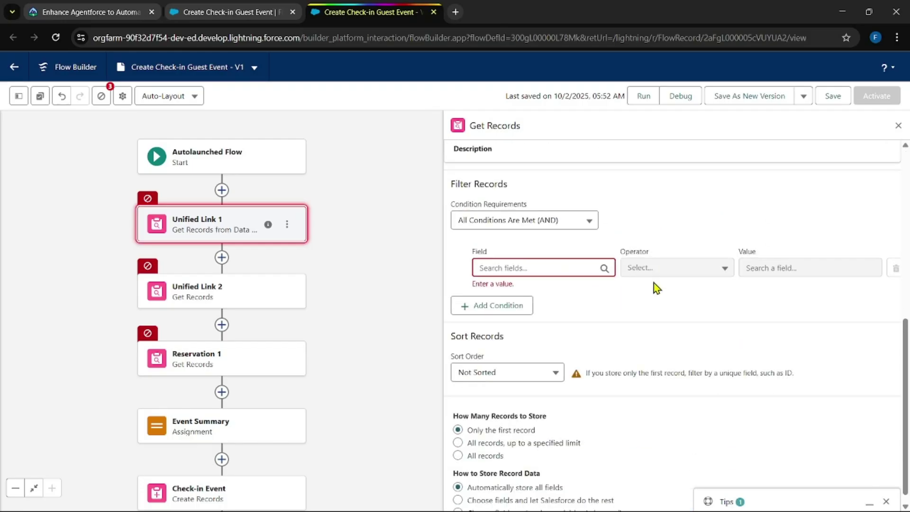
Step: Filter Unified Link 1 where Individual Id equals ContactRecordID
click(522, 268)
click(107, 7)
scroll(305, 218, down, 6)
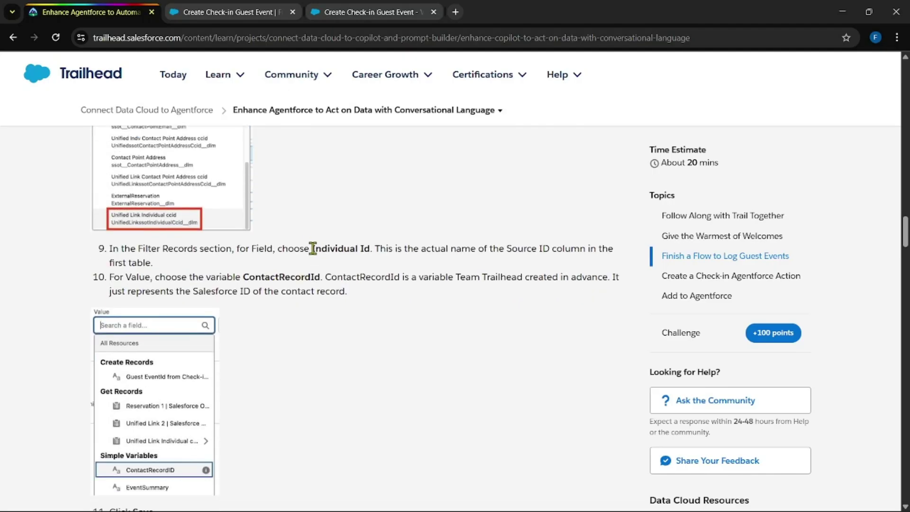
drag(312, 248, 367, 250)
key(ctrl+c)
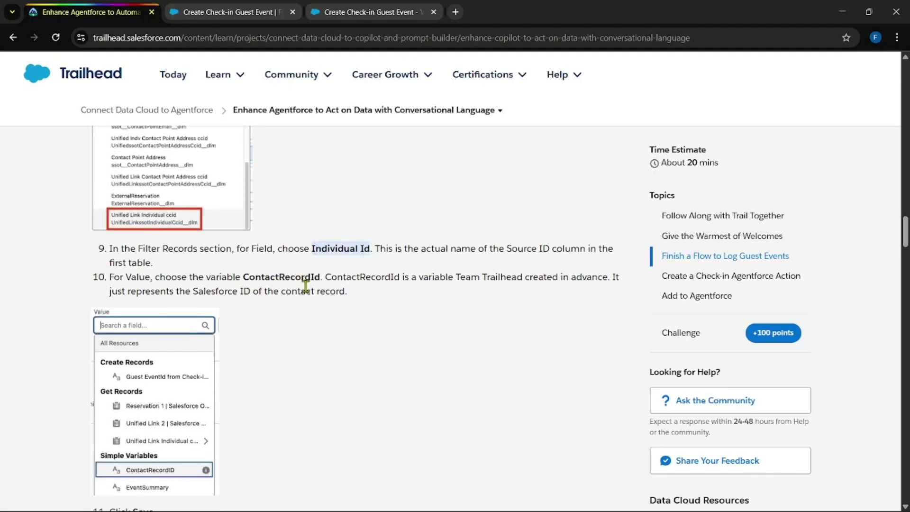
click(346, 9)
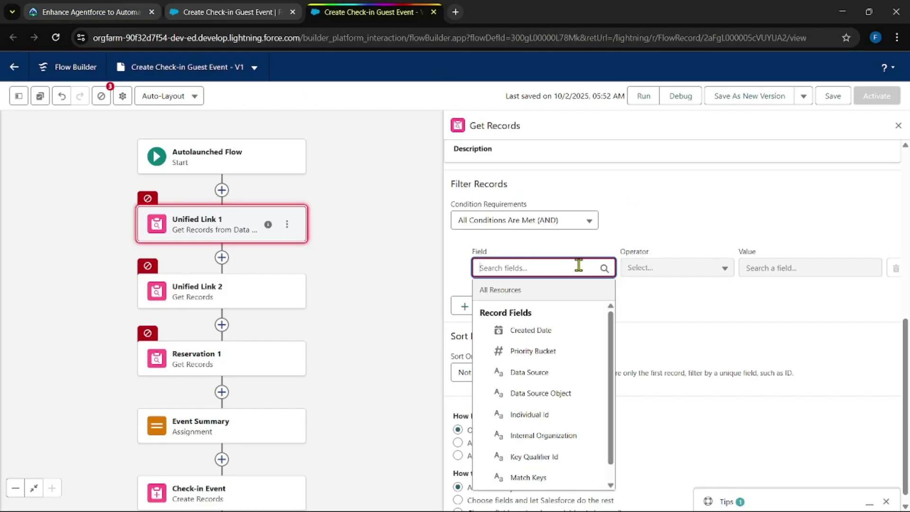
key(ctrl+v)
click(575, 327)
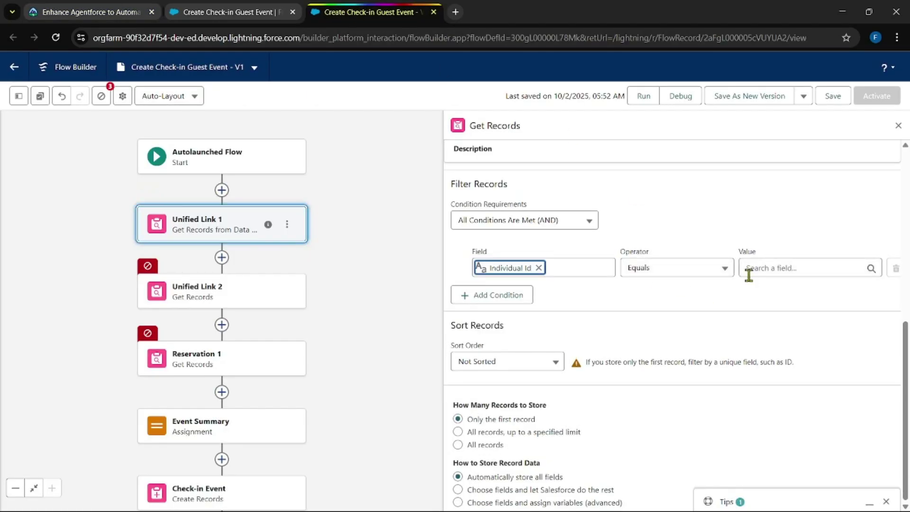
click(782, 267)
click(791, 331)
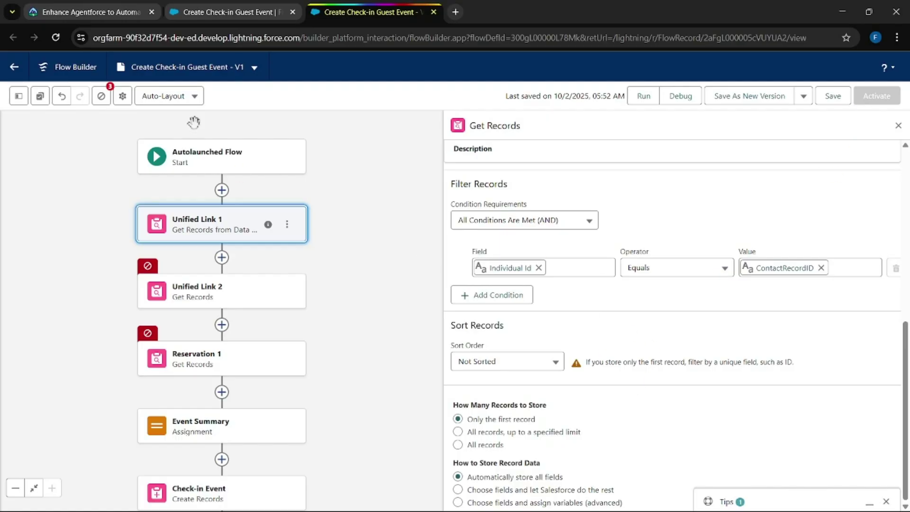
Step: Open Unified Link 2 and set its data source to Data Cloud Object
click(85, 12)
scroll(365, 224, down, 2)
scroll(365, 224, down, 3)
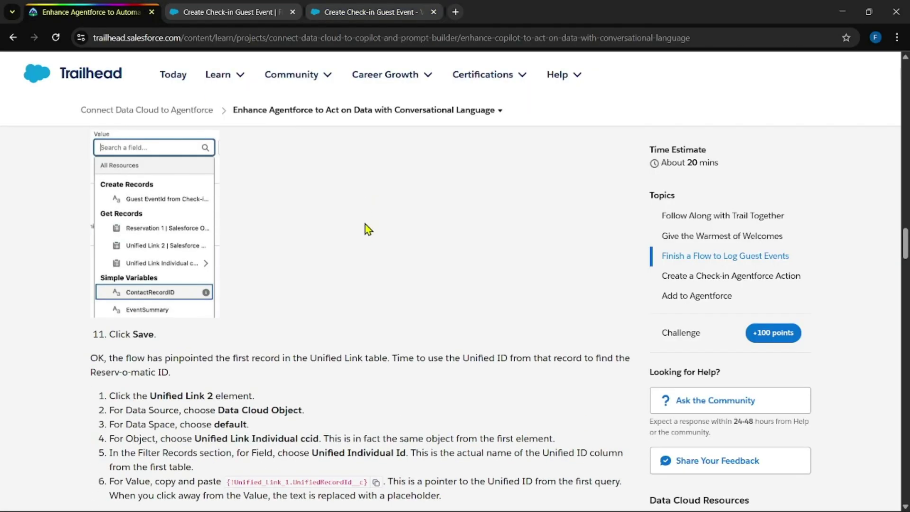
click(211, 11)
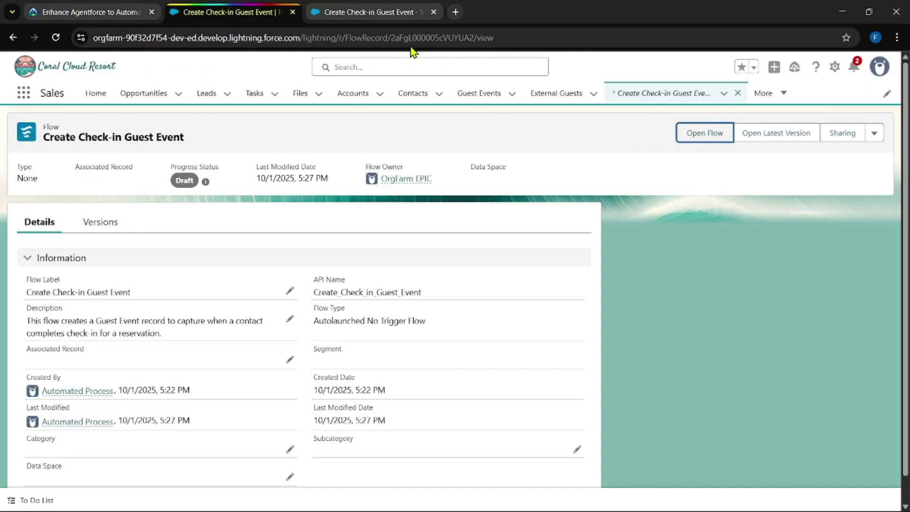
click(408, 12)
click(222, 288)
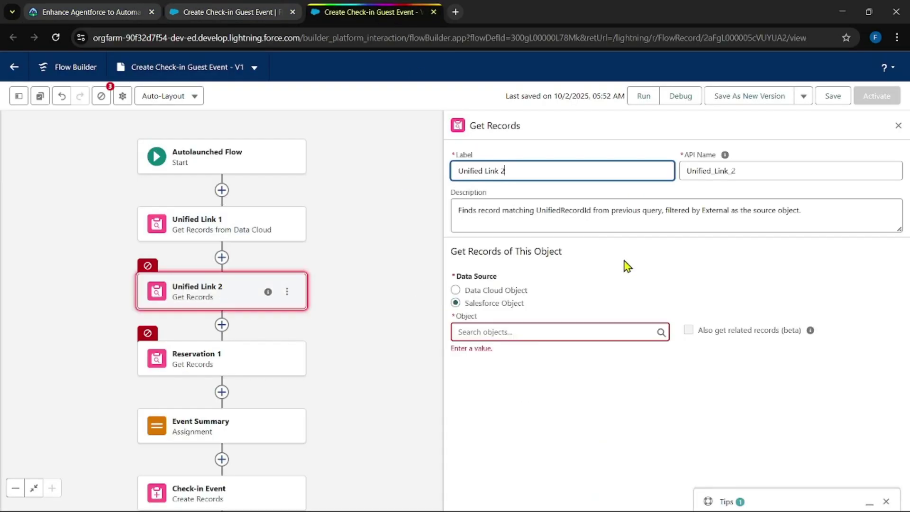
click(516, 290)
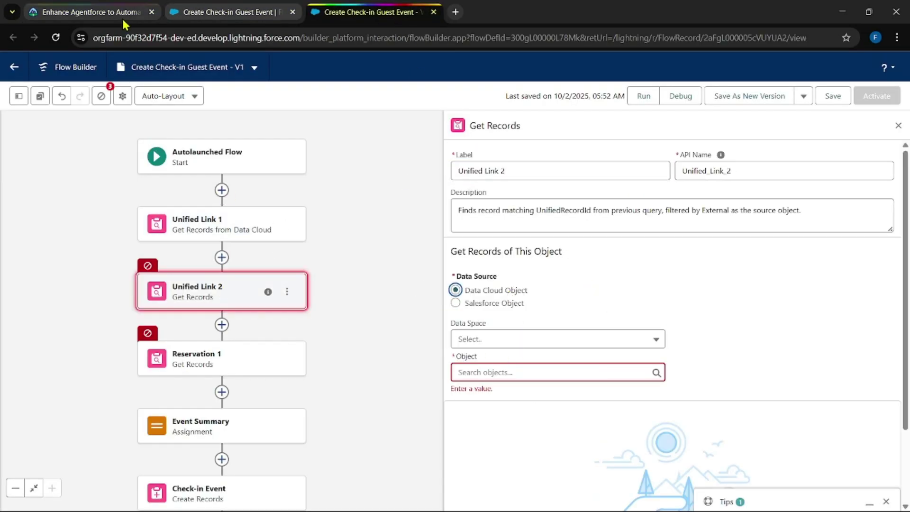
Step: Choose the default data space and the object Unified Link Individual ccid for Unified Link 2
key(ctrl+1)
scroll(303, 236, down, 3)
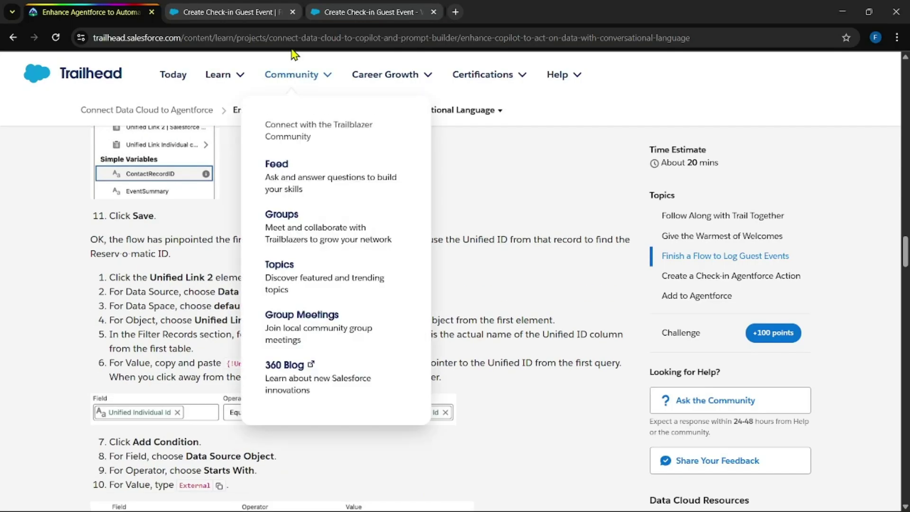
drag(195, 320, 319, 321)
key(ctrl+c)
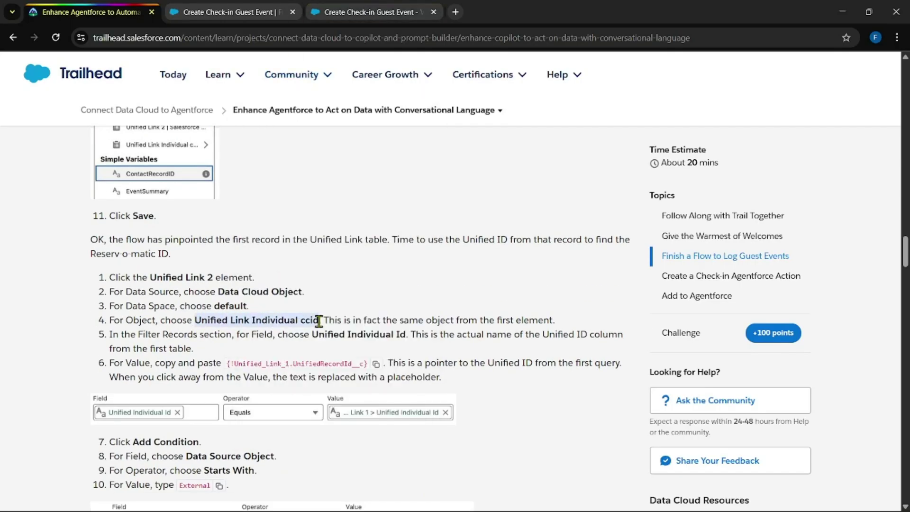
click(358, 11)
click(487, 342)
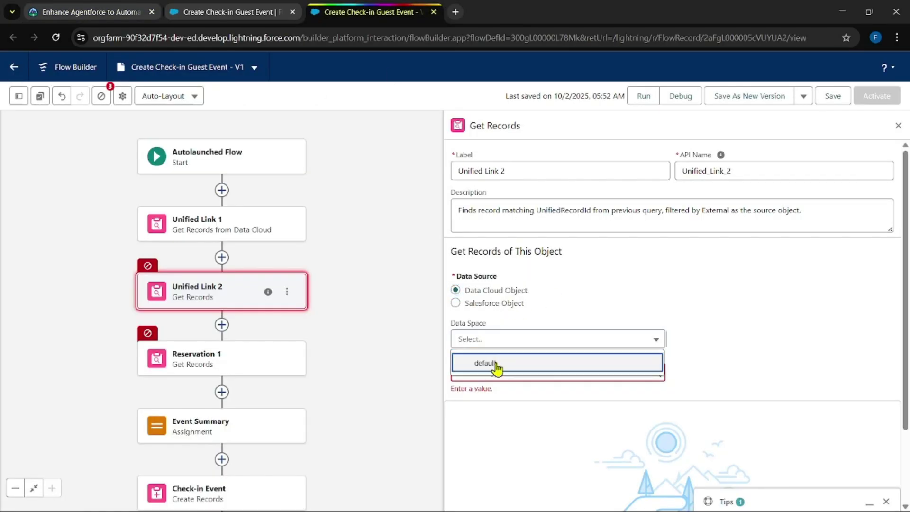
click(496, 366)
click(501, 372)
key(ctrl+v)
click(562, 353)
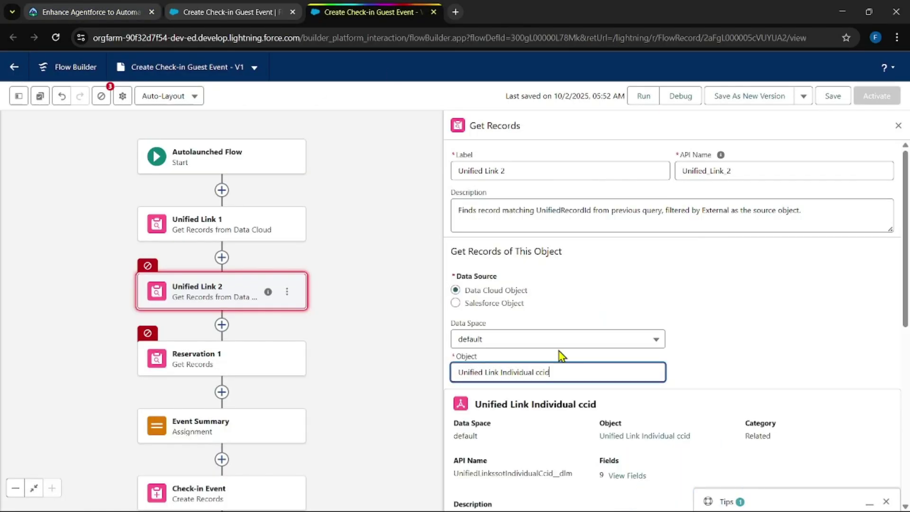
scroll(670, 315, down, 6)
scroll(675, 308, down, 2)
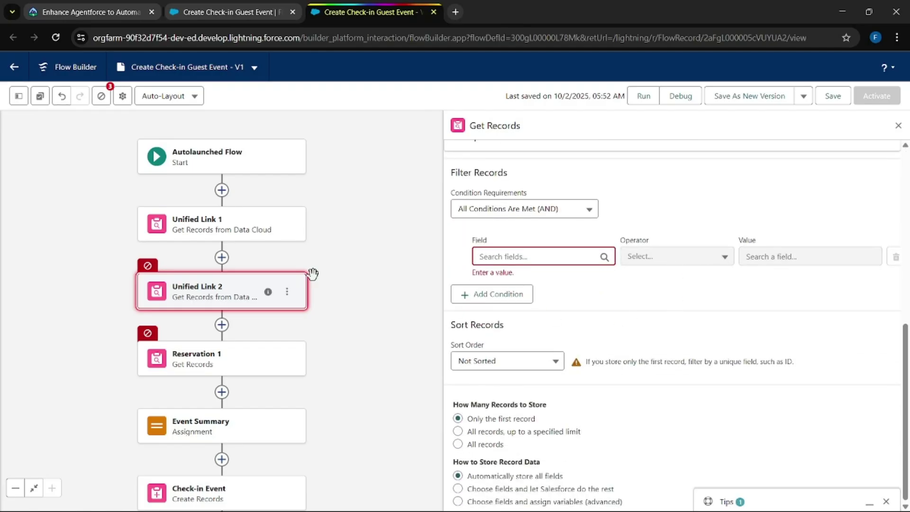
Step: Add the filter Unified Individual Id equals {!Unified_Link_1.UnifiedRecordId__c}
click(37, 7)
scroll(351, 386, down, 2)
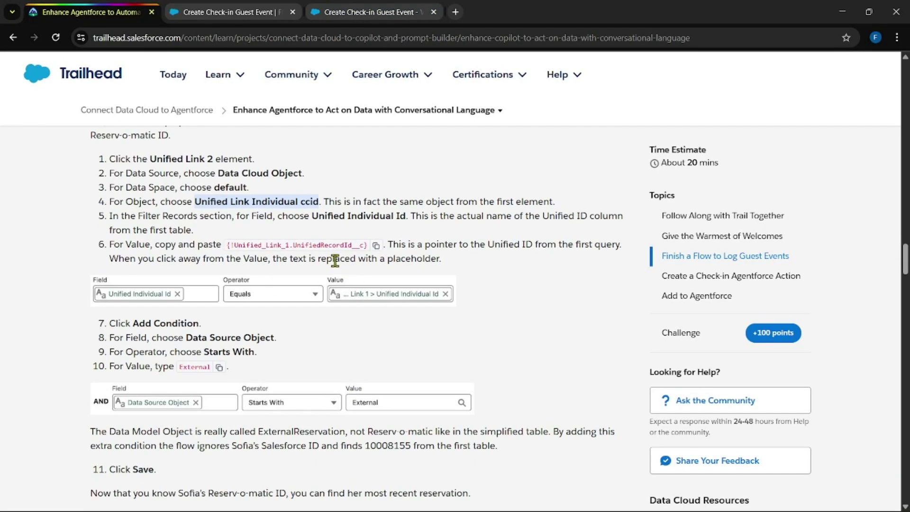
drag(313, 216, 406, 217)
key(ctrl+c)
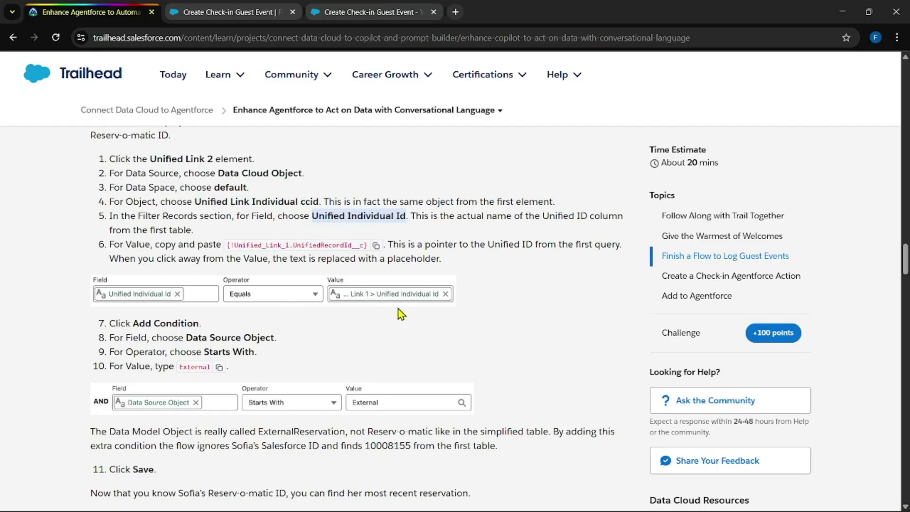
key(ctrl+3)
click(542, 256)
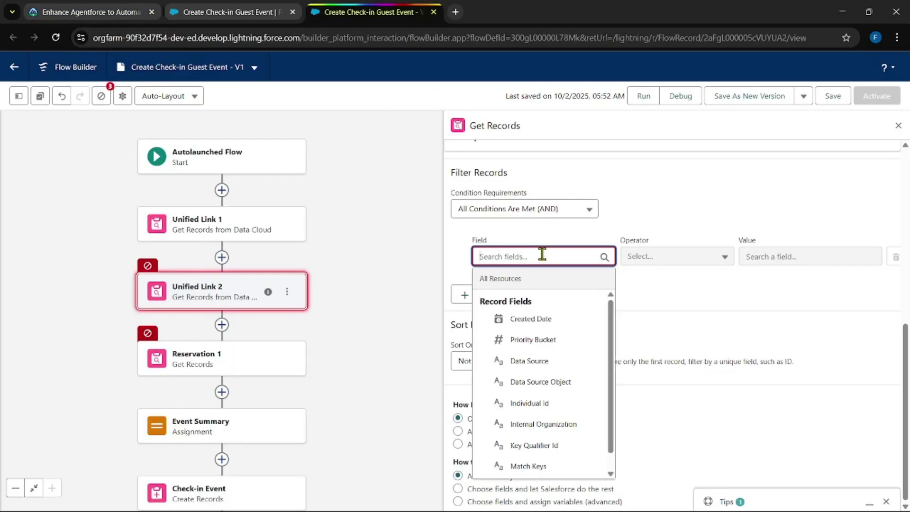
key(ctrl+v)
click(524, 320)
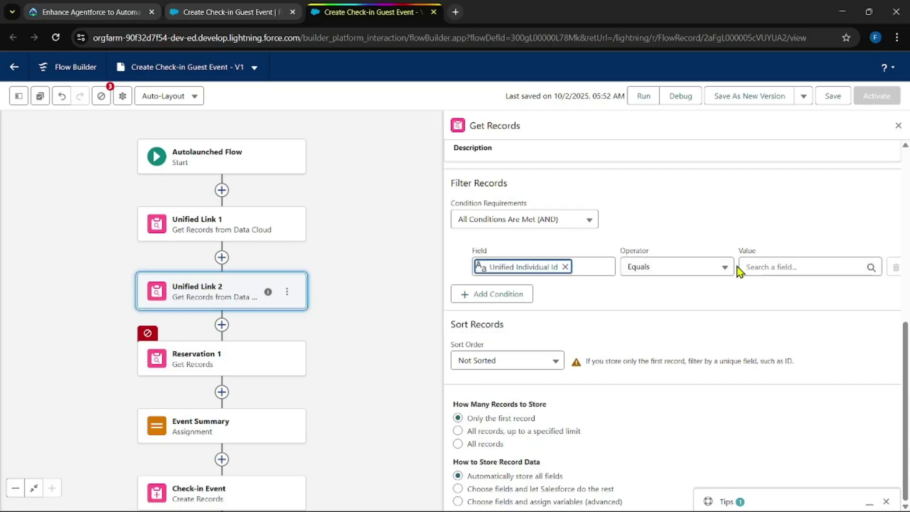
key(ctrl+1)
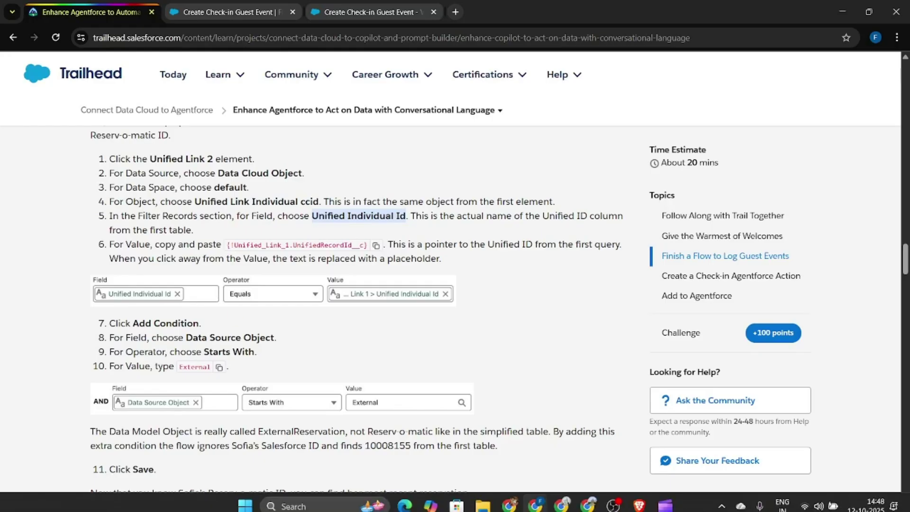
click(379, 246)
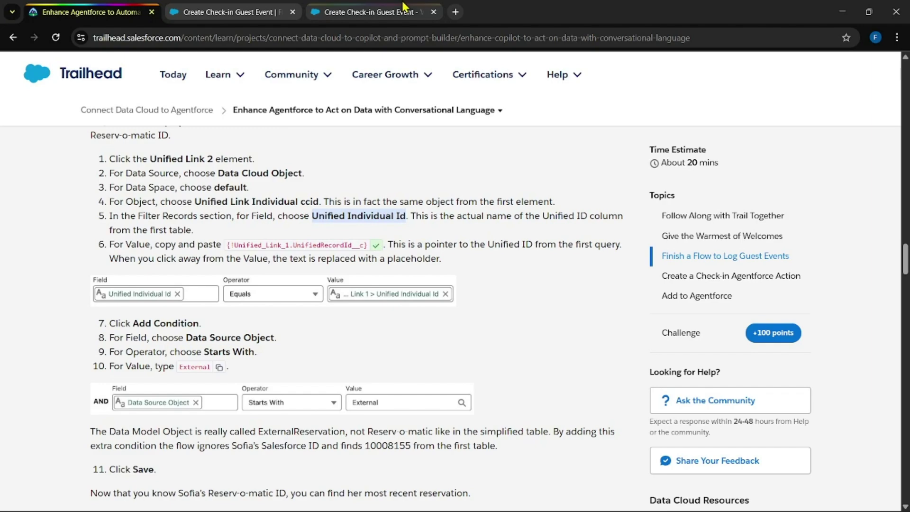
key(ctrl+3)
click(777, 267)
key(ctrl+v)
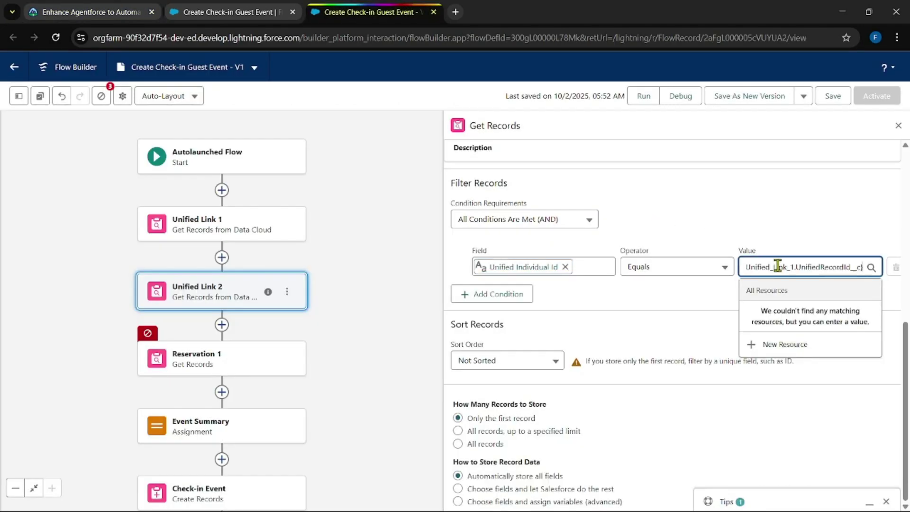
click(695, 299)
Step: Add a second condition: Data Source Object starts with 'External'
key(ctrl+1)
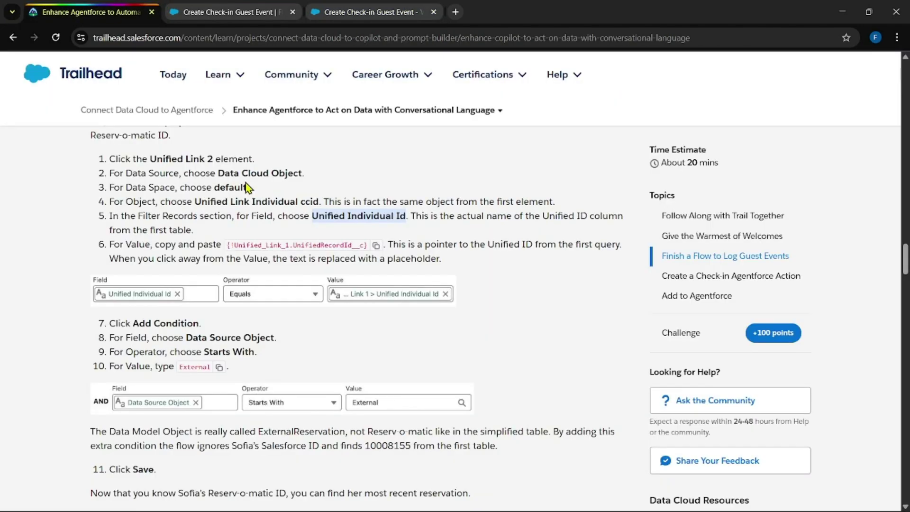
scroll(284, 214, down, 2)
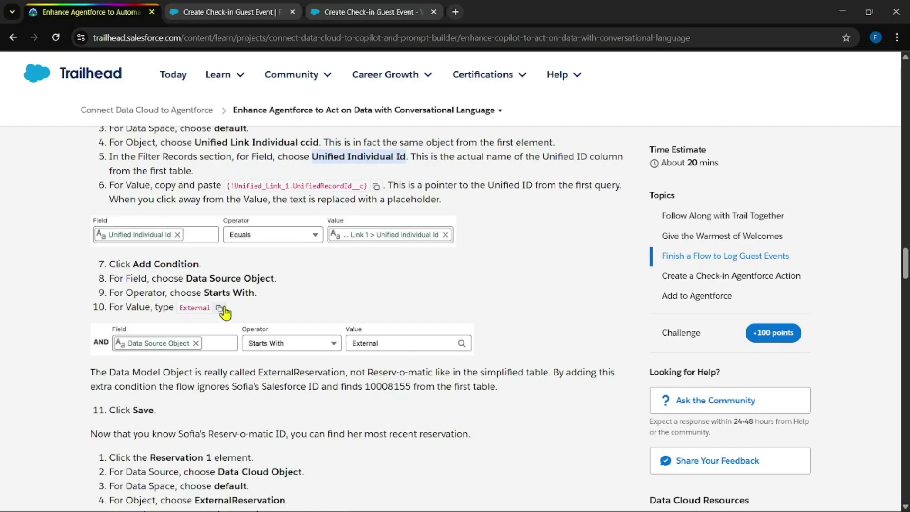
click(351, 12)
click(525, 294)
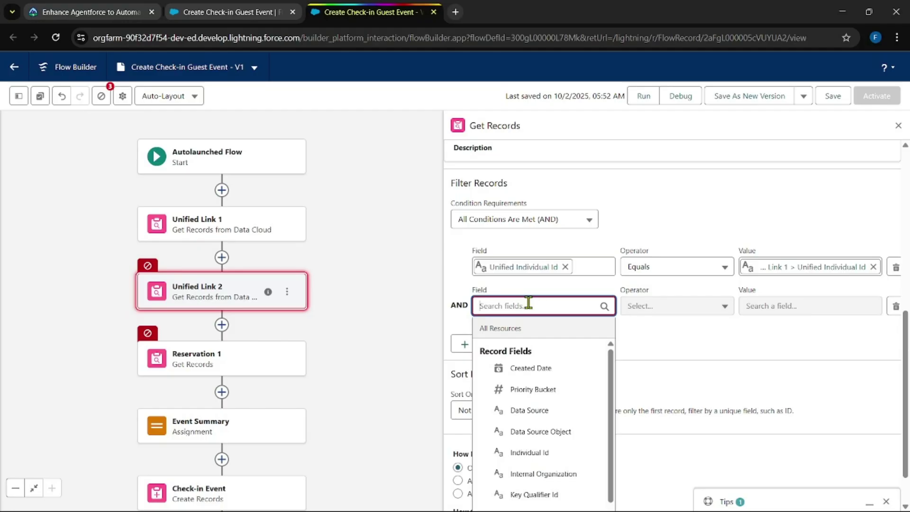
click(550, 431)
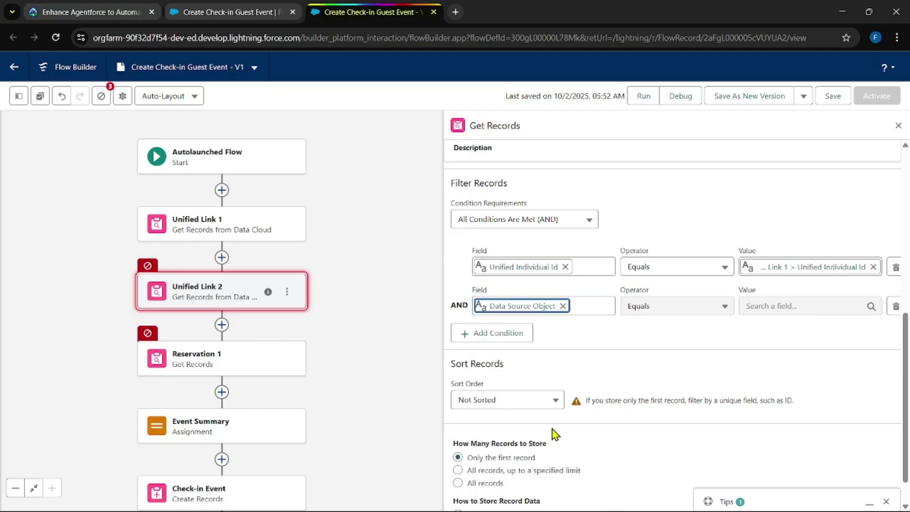
click(662, 315)
click(666, 371)
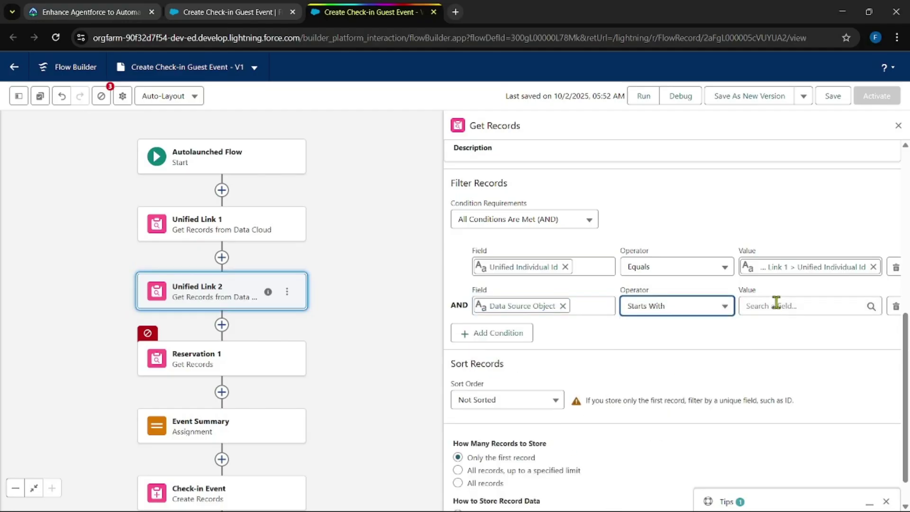
click(775, 304)
text(External)
click(664, 333)
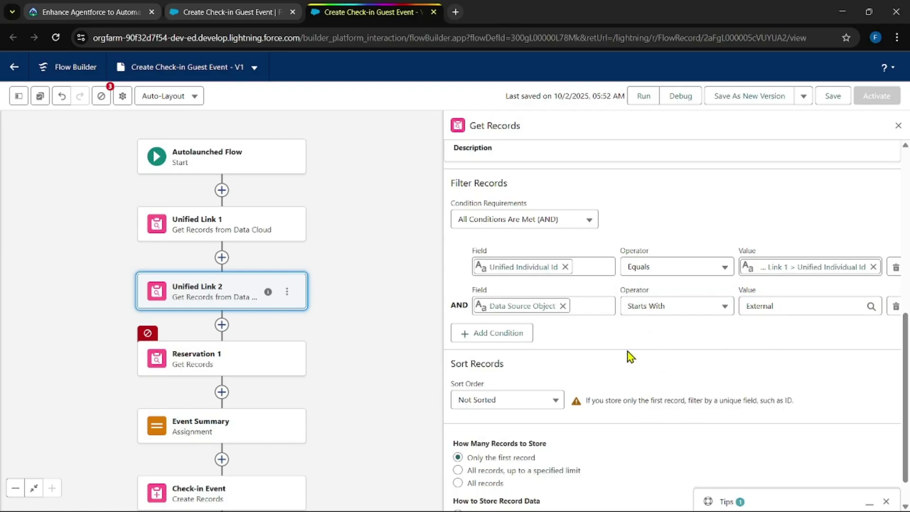
Step: Point Reservation 1 at the Data Cloud object ExternalReservation in the default data space
click(264, 361)
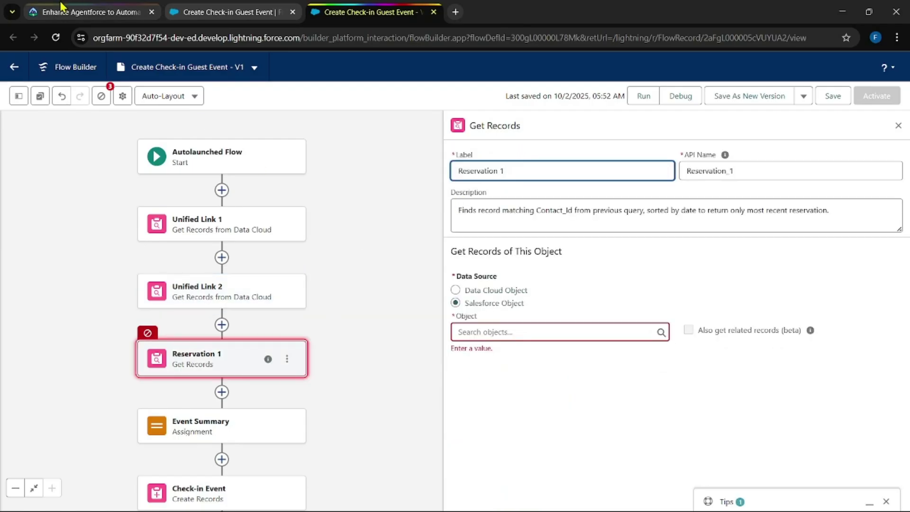
click(76, 11)
scroll(418, 317, down, 2)
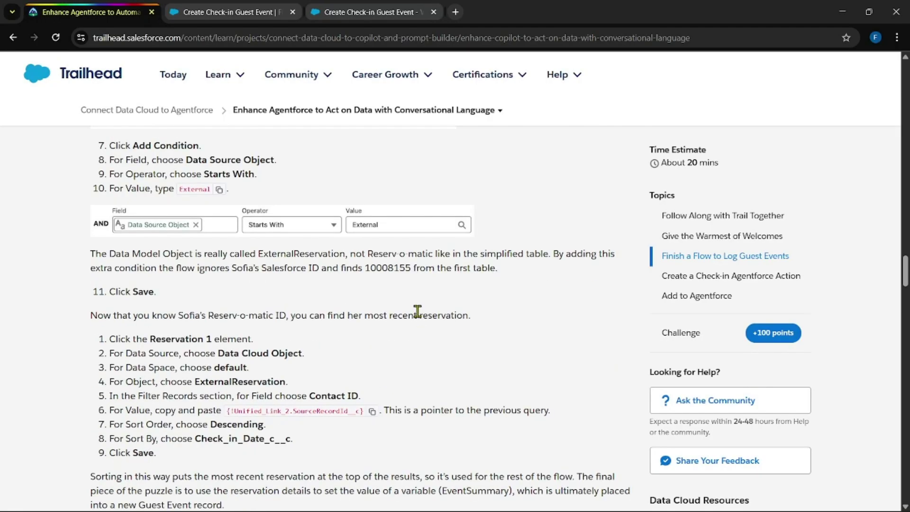
scroll(417, 311, down, 1)
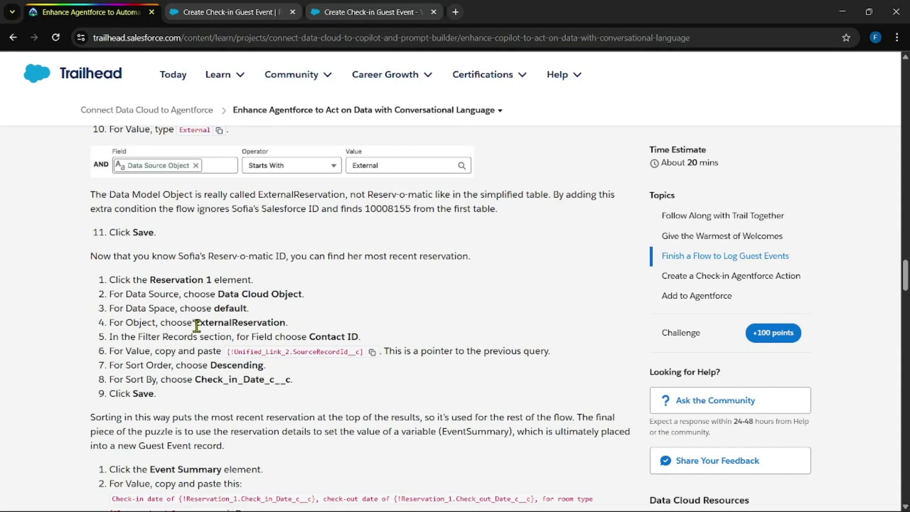
click(379, 10)
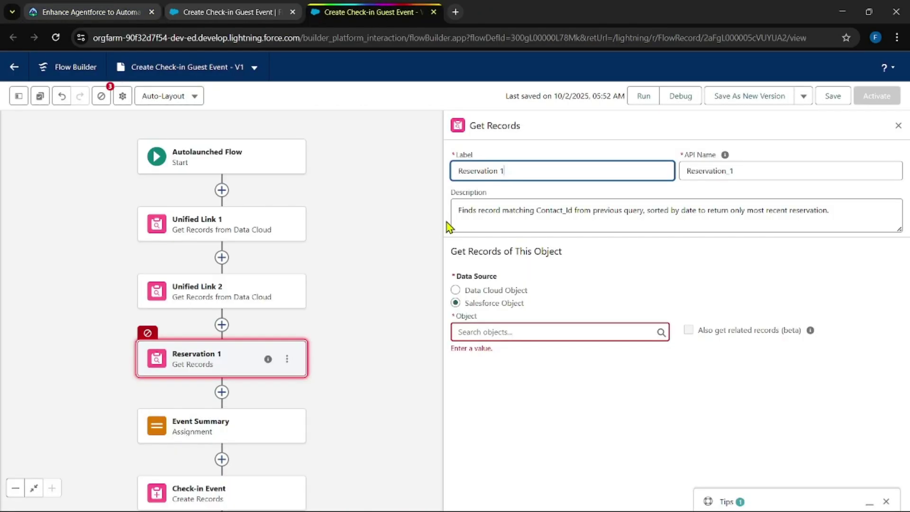
click(510, 289)
click(501, 339)
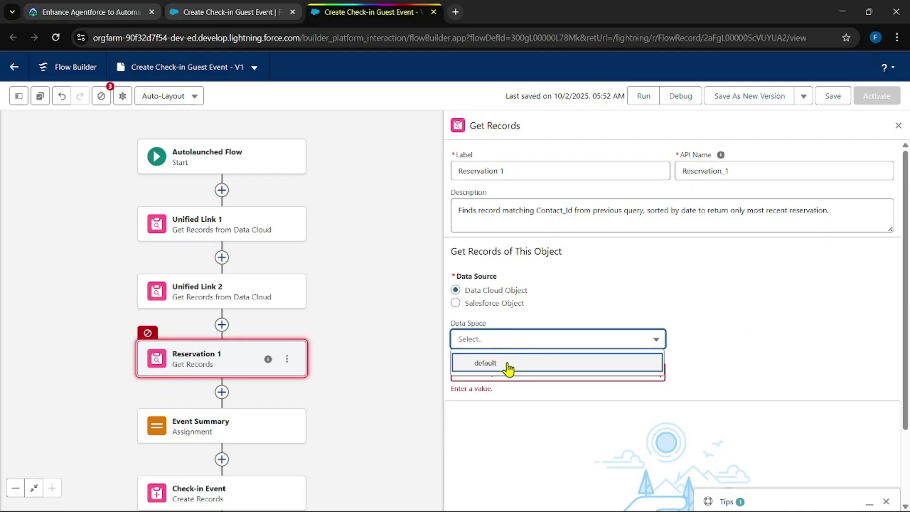
click(508, 363)
click(507, 372)
text(exter)
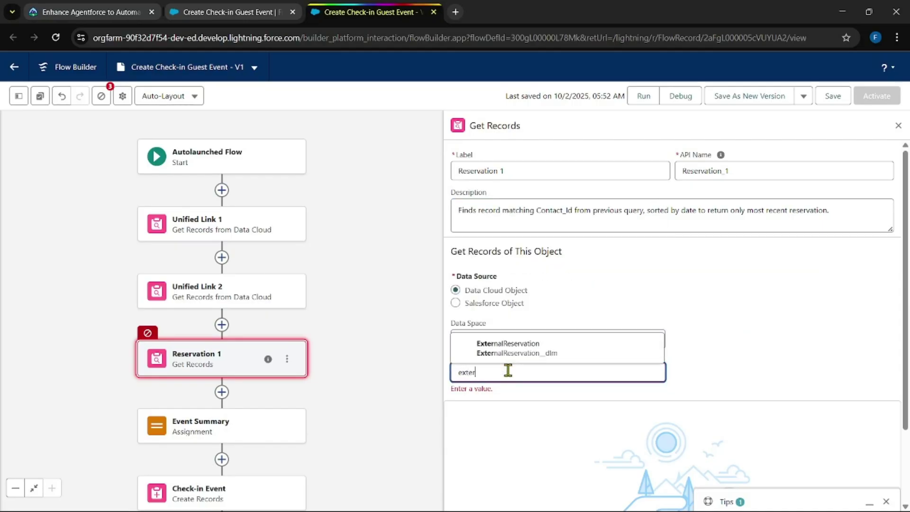
click(488, 344)
scroll(650, 280, down, 4)
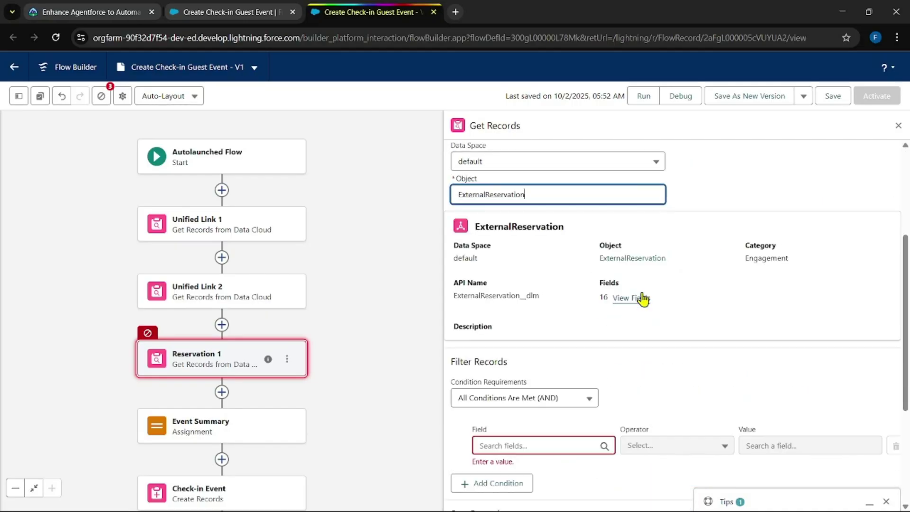
scroll(642, 299, down, 2)
Step: Filter Reservation 1 where Contact ID equals the Unified_Link_2 SourceRecordId reference
click(85, 12)
scroll(422, 335, down, 1)
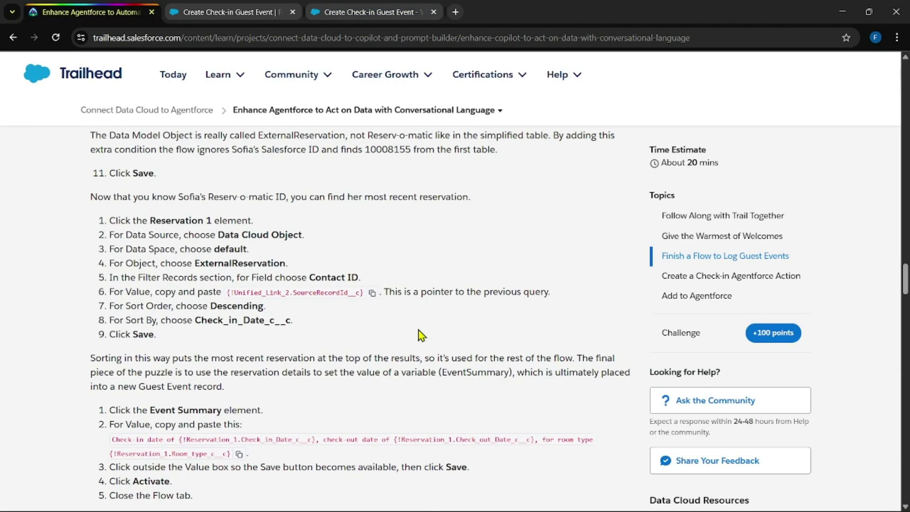
click(372, 293)
click(351, 12)
click(515, 327)
text(con)
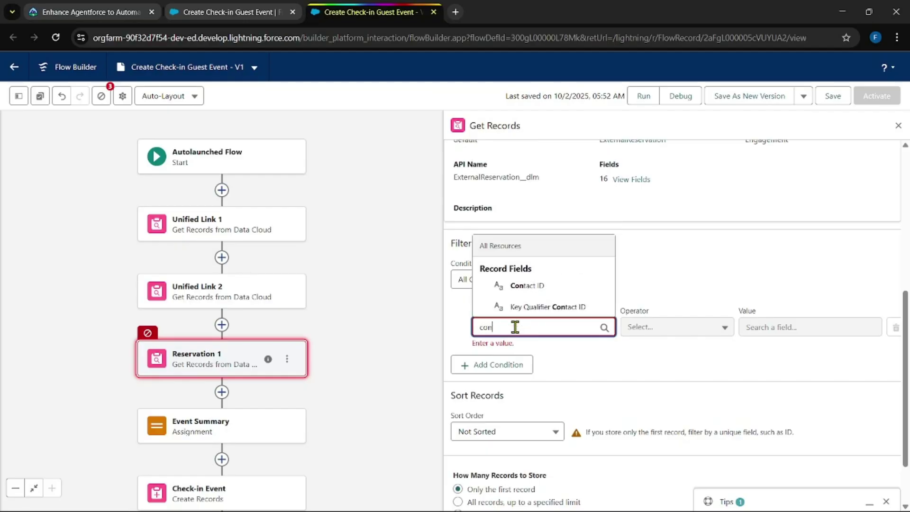
text(t)
click(527, 286)
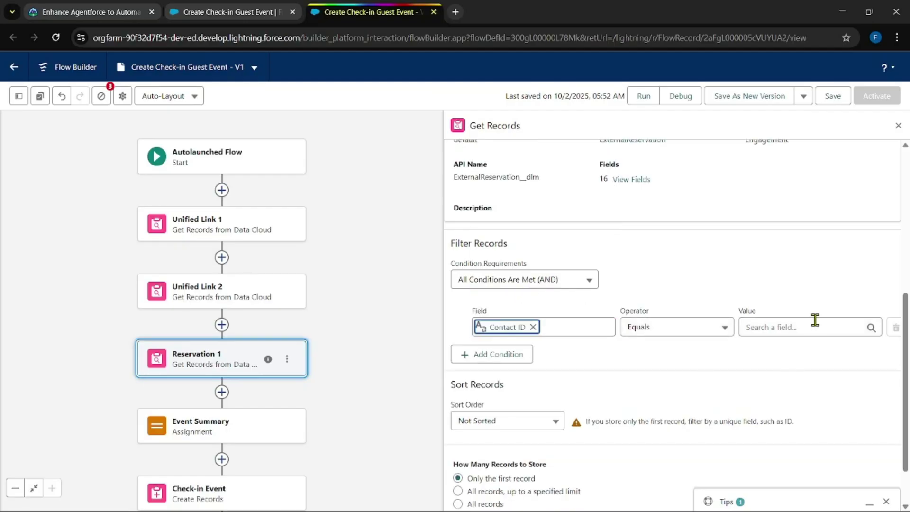
click(806, 326)
key(ctrl+v)
click(729, 365)
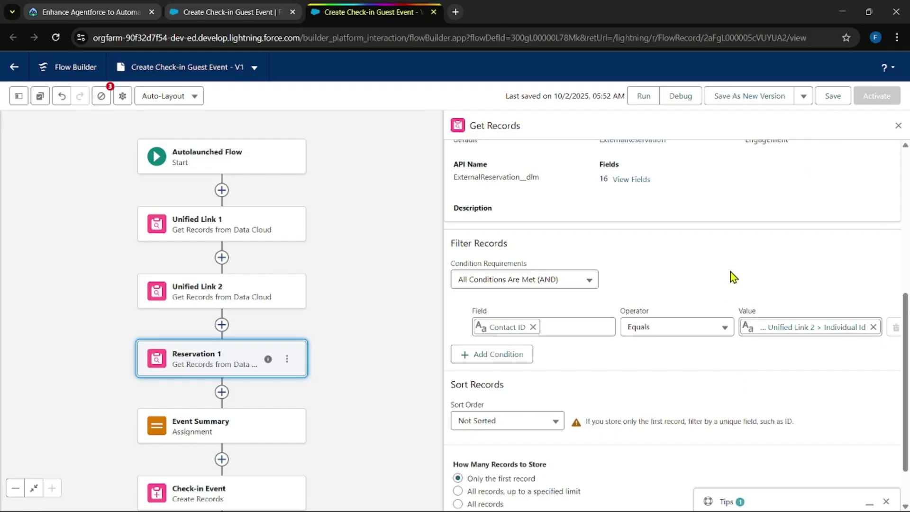
Step: Sort Reservation 1's records in descending order by Check_in_Date_c__c
click(62, 11)
scroll(391, 311, down, 1)
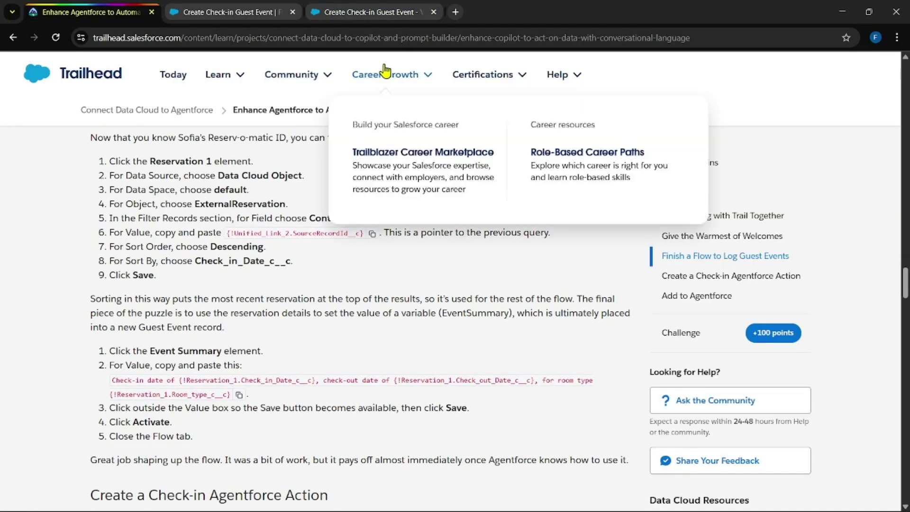
click(370, 12)
scroll(550, 277, down, 1)
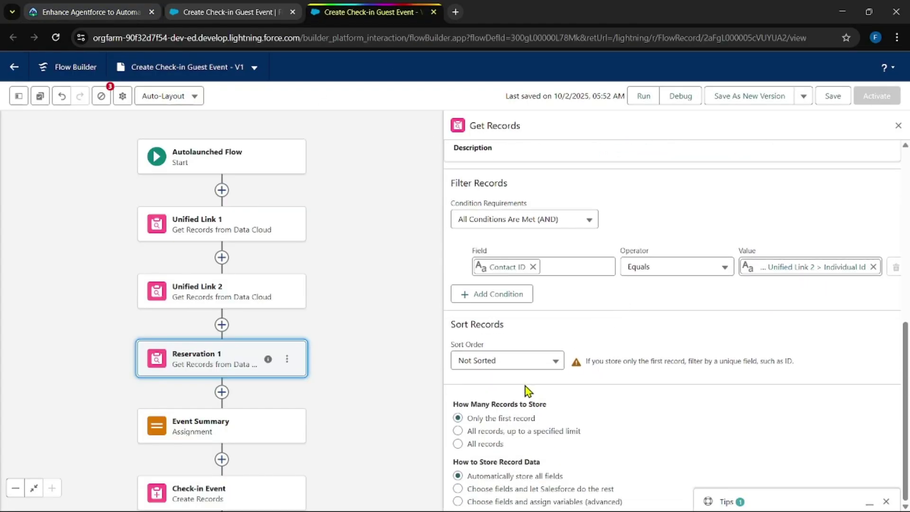
click(528, 360)
click(515, 324)
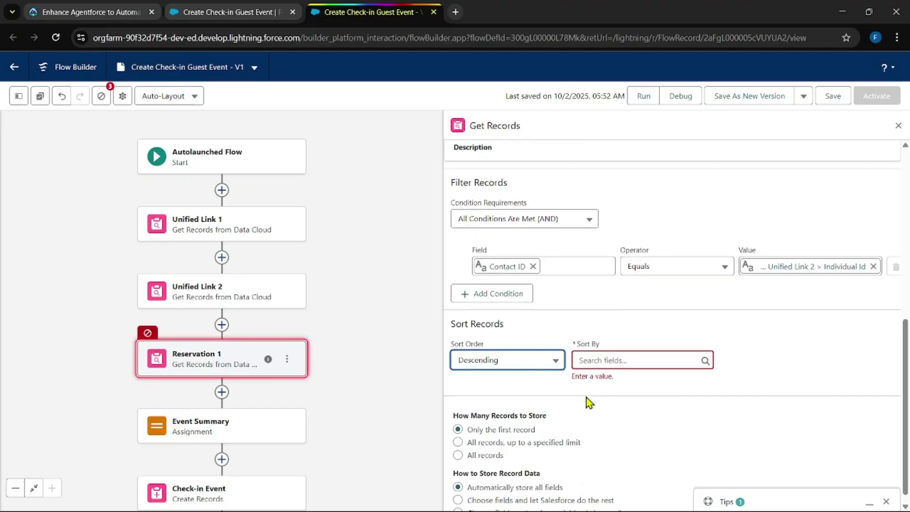
click(607, 347)
click(616, 199)
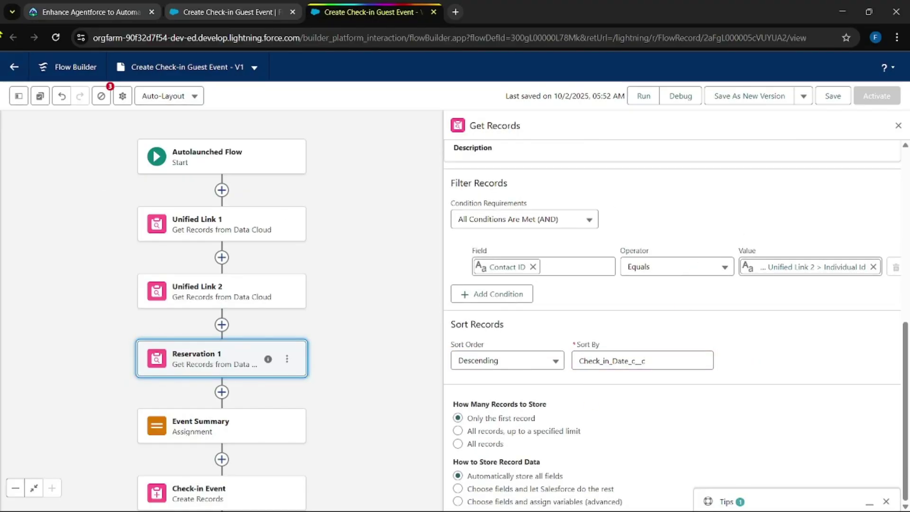
click(85, 11)
scroll(284, 290, down, 1)
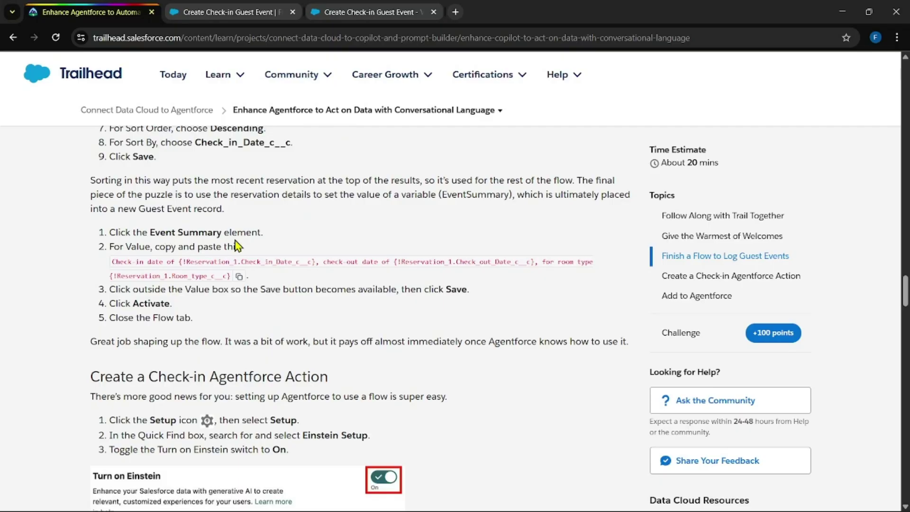
click(360, 12)
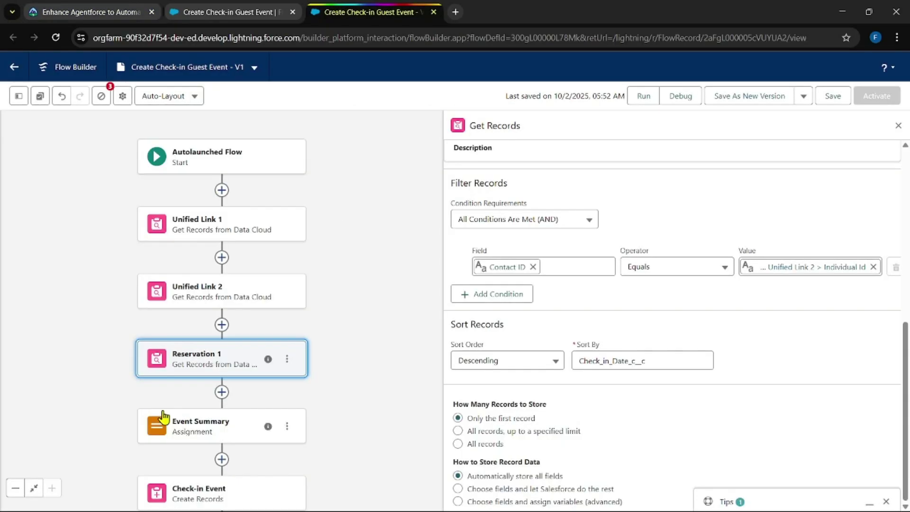
Step: Set the Event Summary assignment's value to the copied check-in summary text
click(197, 440)
click(744, 308)
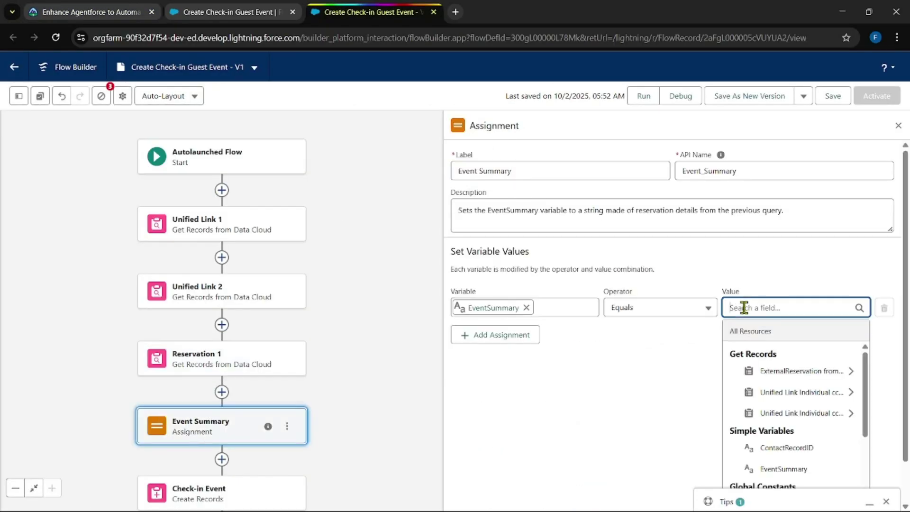
key(ctrl+v)
click(647, 382)
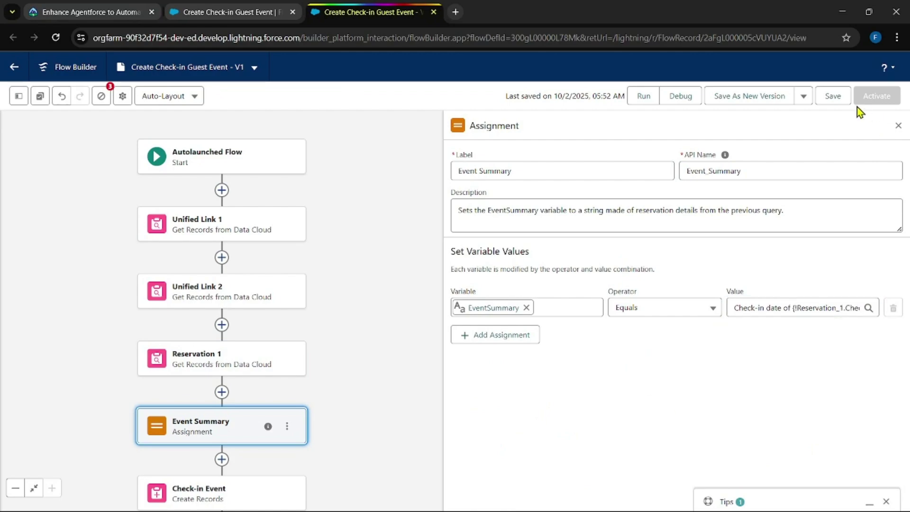
Step: Save and activate the flow, then close its Flow Builder tab
click(831, 95)
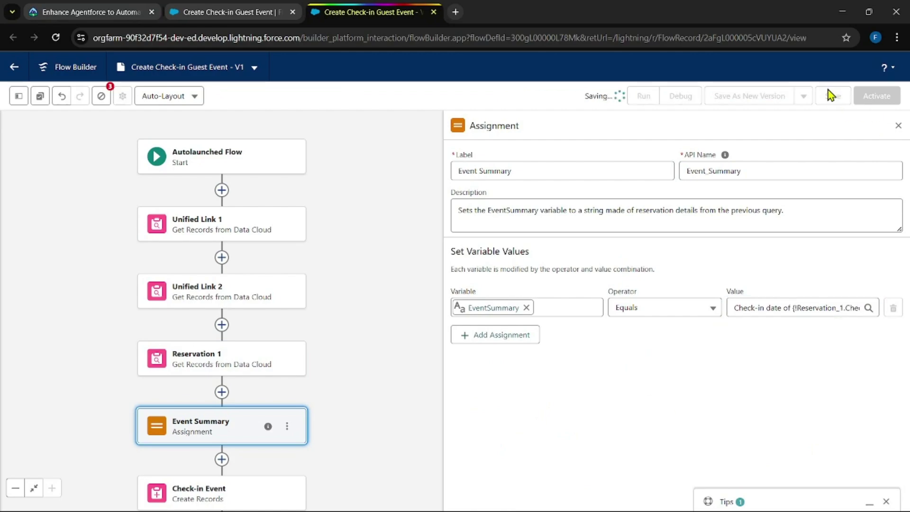
click(864, 103)
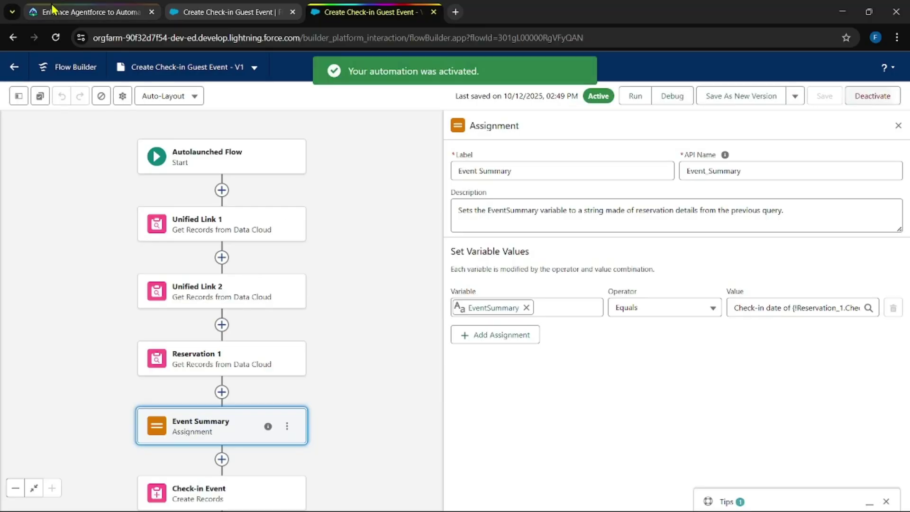
click(53, 12)
scroll(263, 259, down, 2)
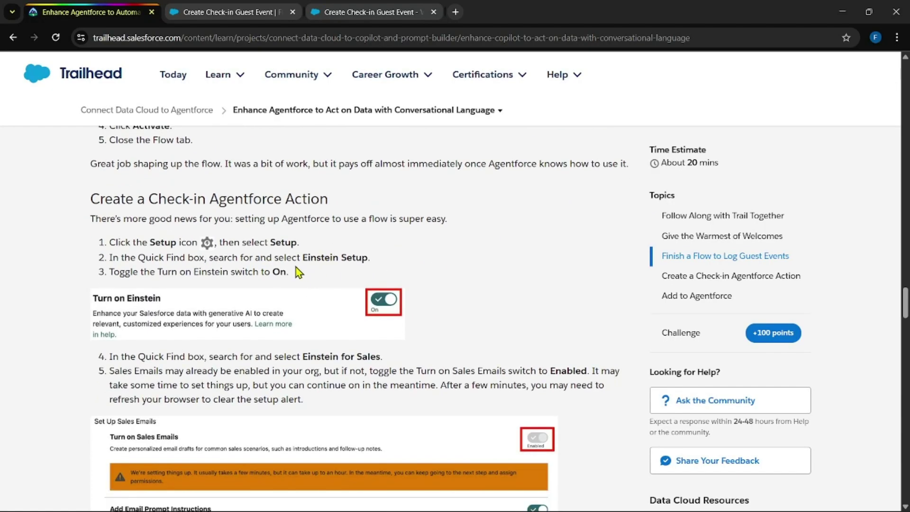
scroll(348, 260, down, 1)
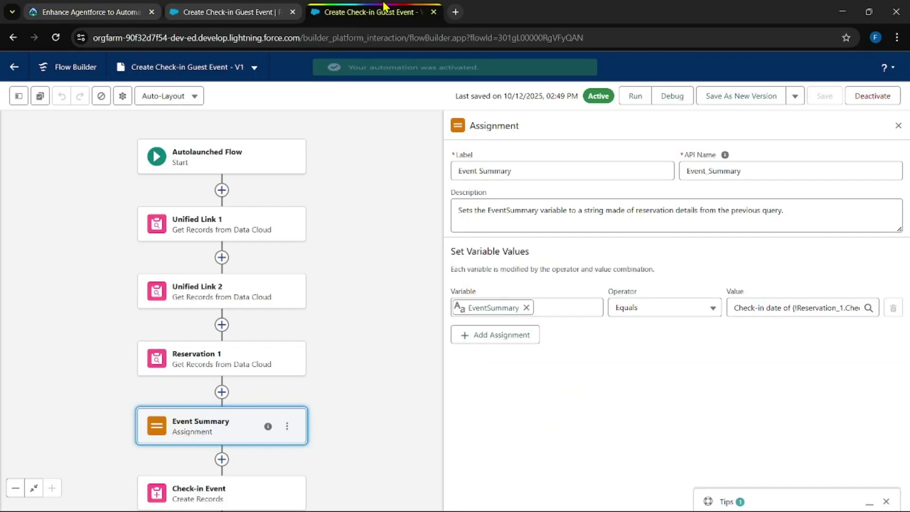
click(433, 12)
Step: Open Setup's Einstein Setup page by pasting its name from the instructions into Quick Find
click(835, 67)
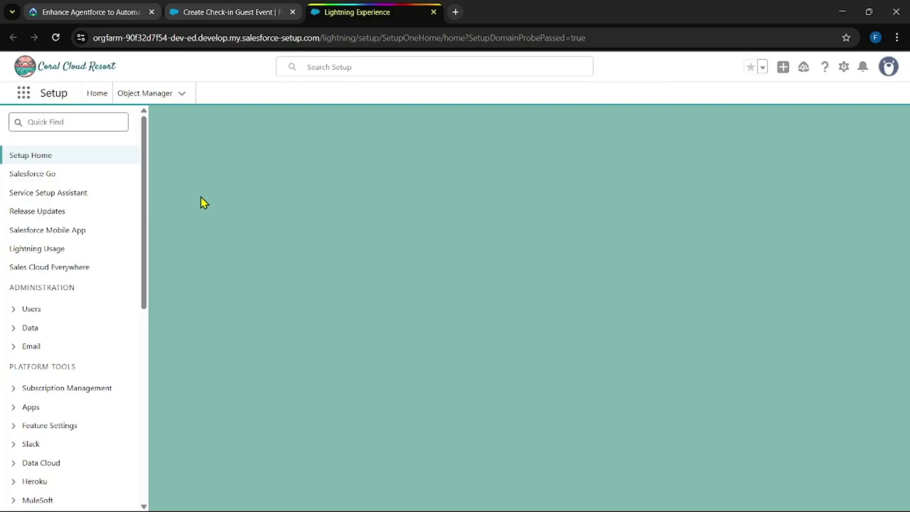
key(ctrl+1)
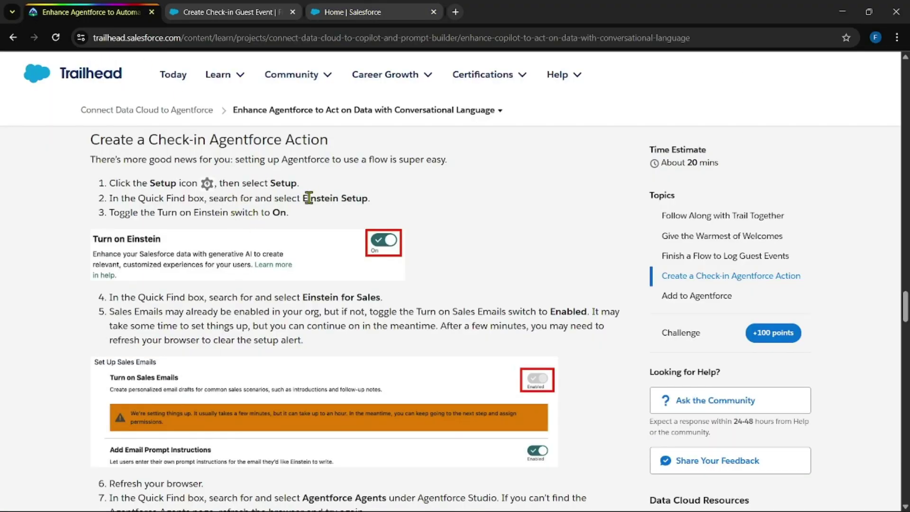
drag(309, 198, 368, 198)
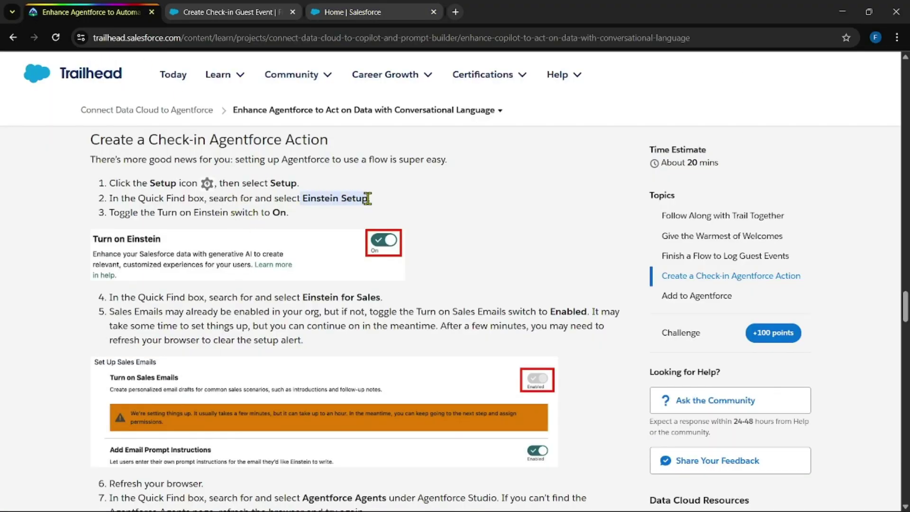
click(294, 5)
key(ctrl+3)
click(87, 118)
key(ctrl+v)
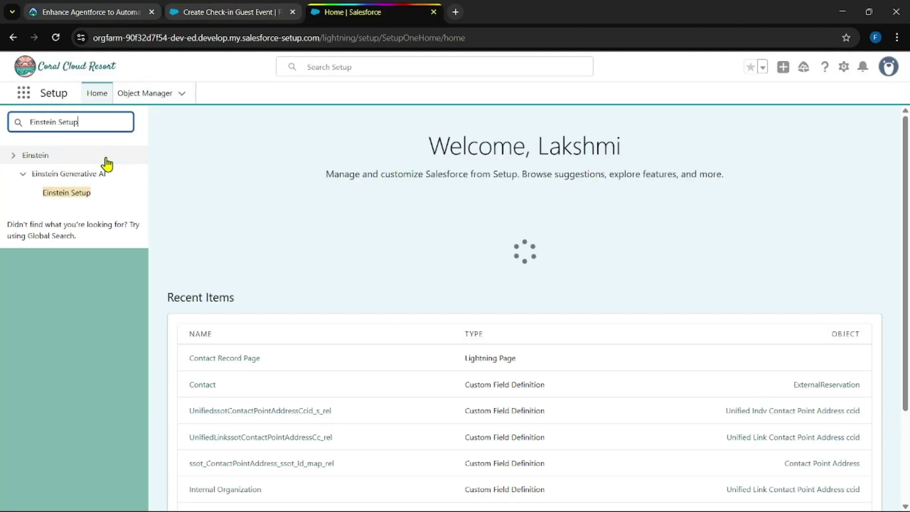
click(72, 194)
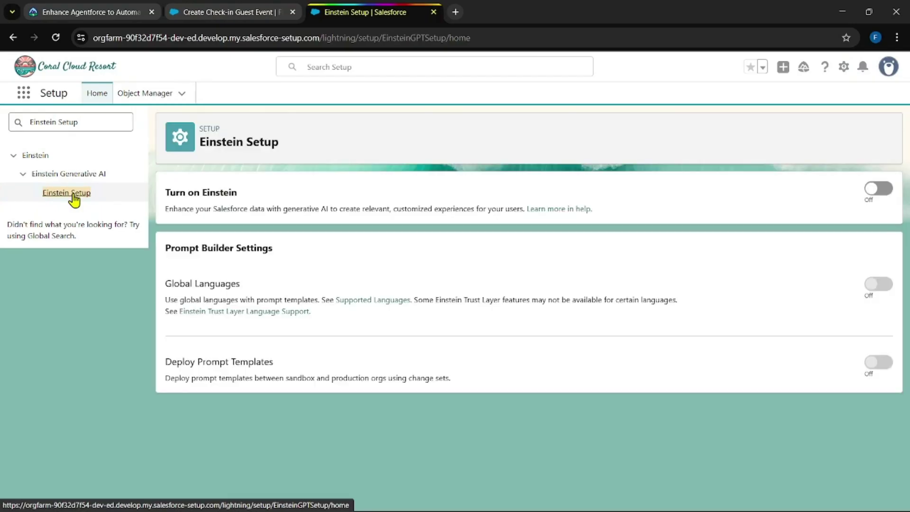
Step: Switch Turn on Einstein to On and dismiss the browser notification request
click(869, 192)
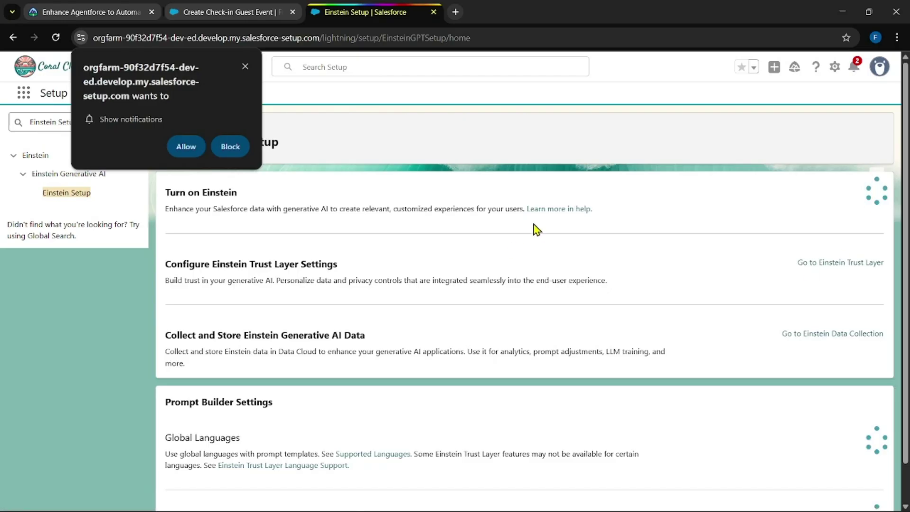
click(244, 66)
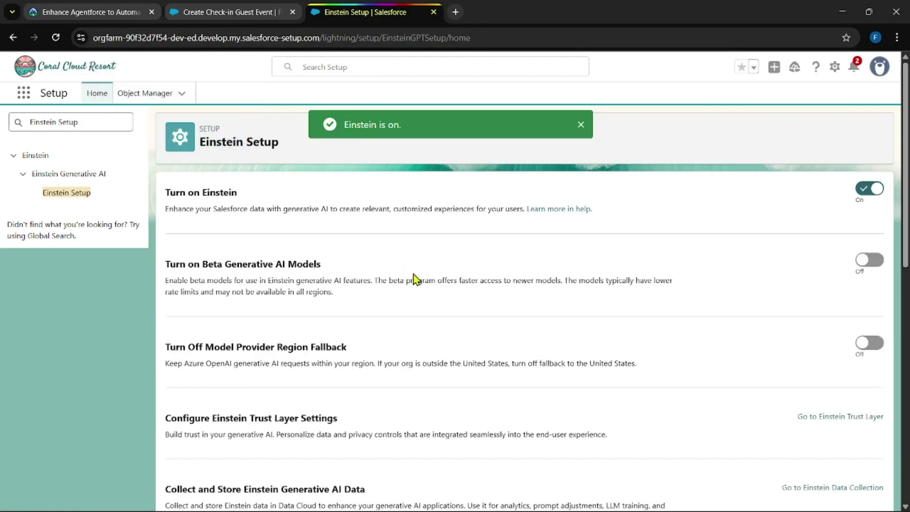
scroll(417, 277, down, 3)
scroll(252, 243, down, 3)
Step: Copy 'Einstein for Sales' from the instructions and select the existing Quick Find text
click(116, 5)
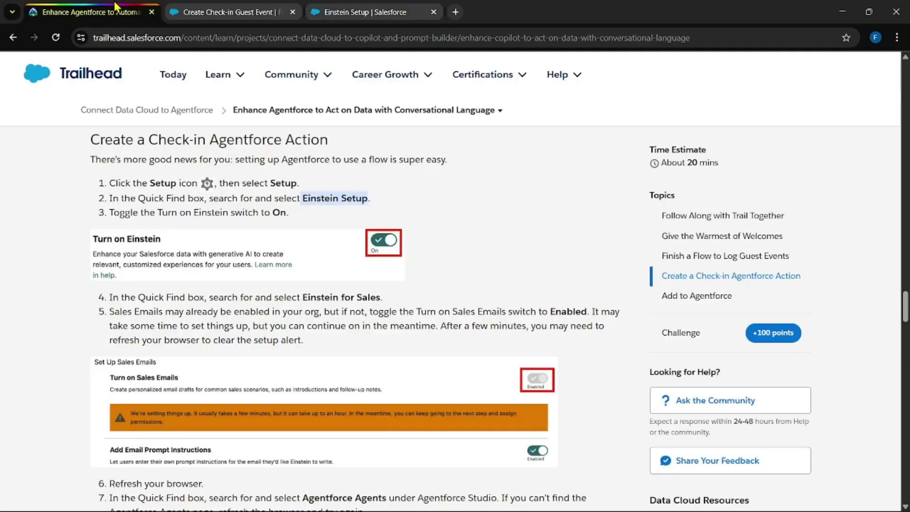
scroll(332, 294, down, 1)
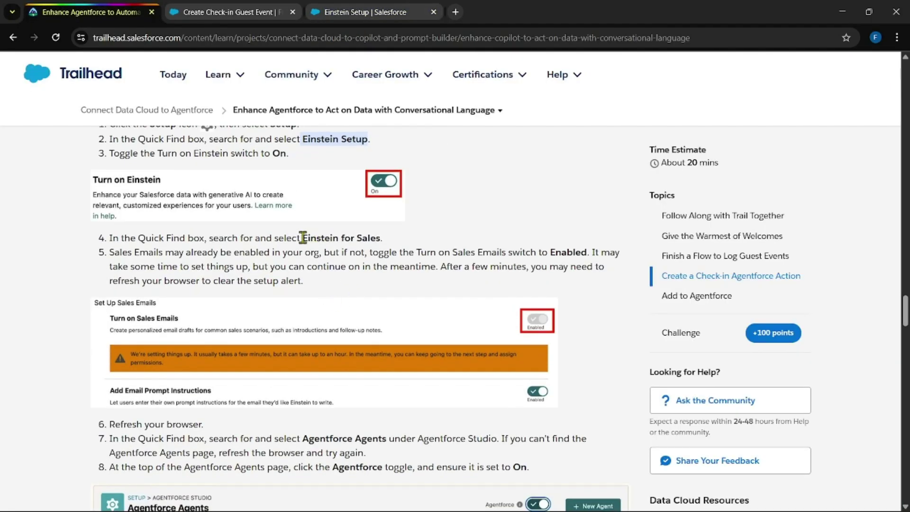
drag(302, 238, 381, 238)
key(ctrl+c)
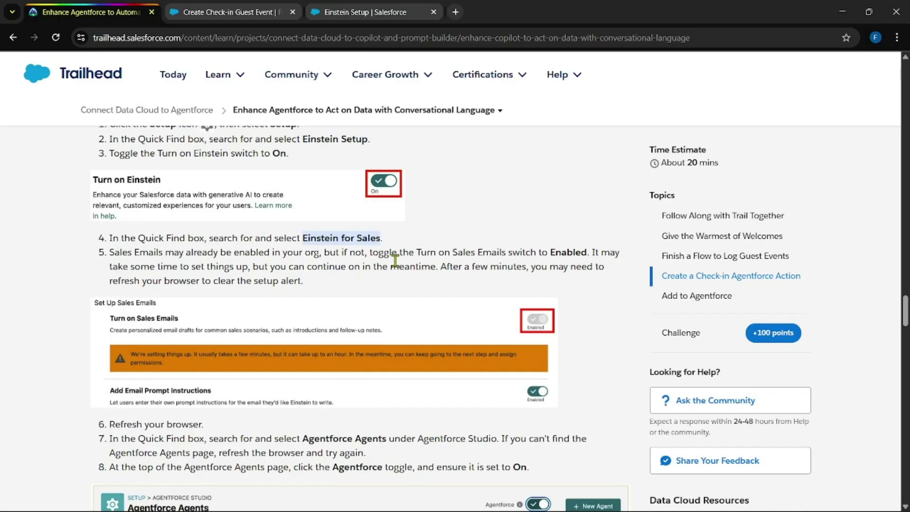
click(365, 12)
triple_click(105, 117)
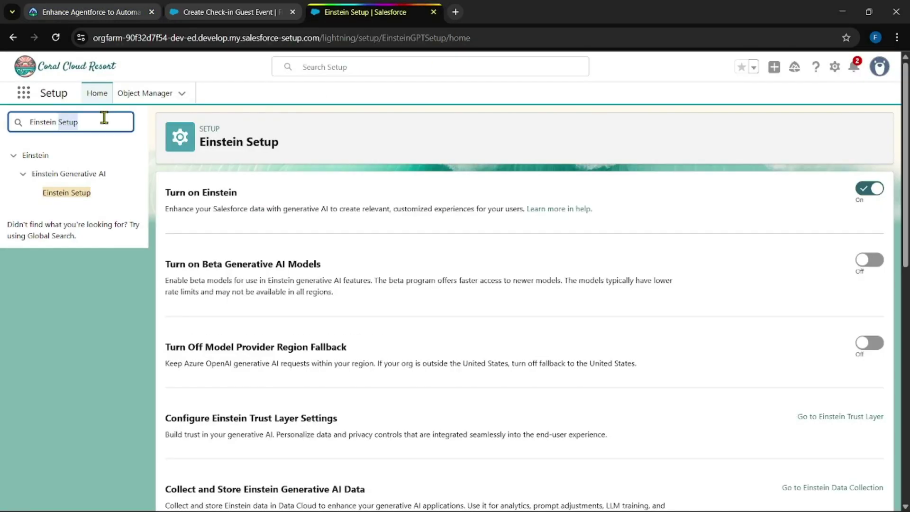
Step: Open Einstein for Sales via Quick Find, enable Sales Emails, and refresh the page
key(ctrl+v)
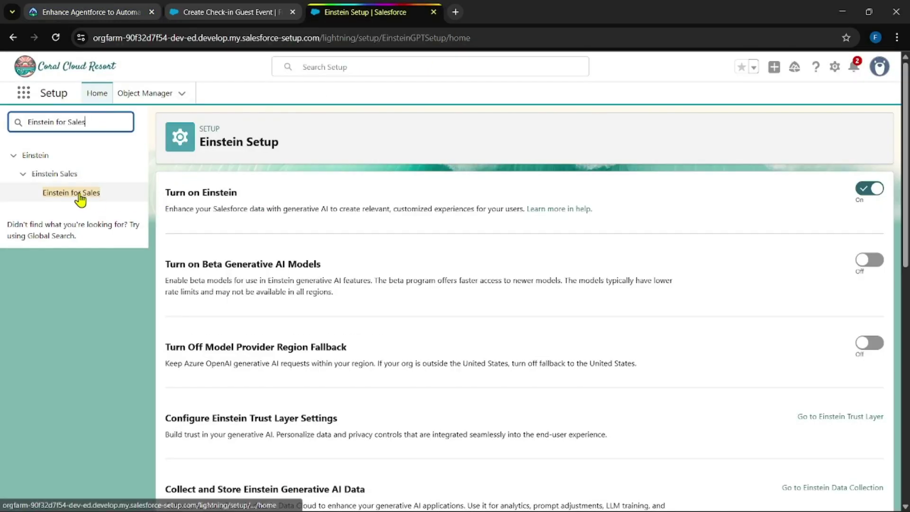
click(81, 193)
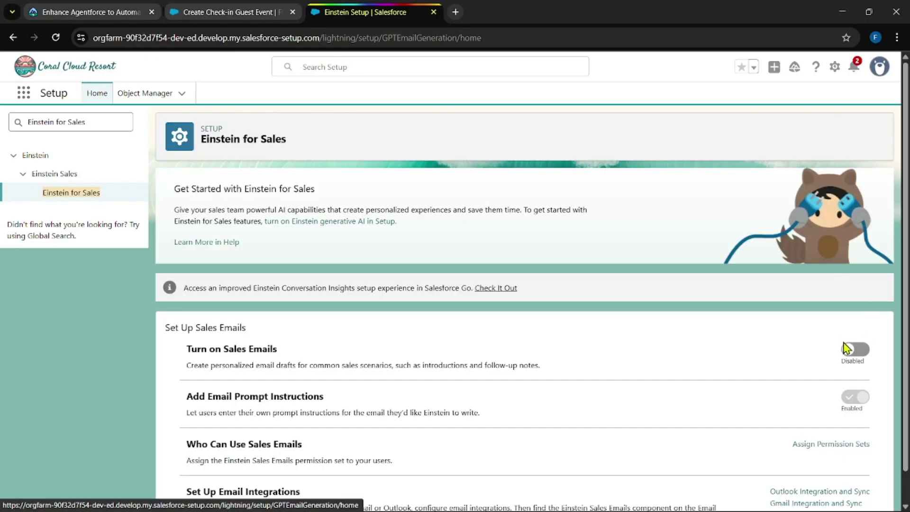
click(853, 350)
click(94, 12)
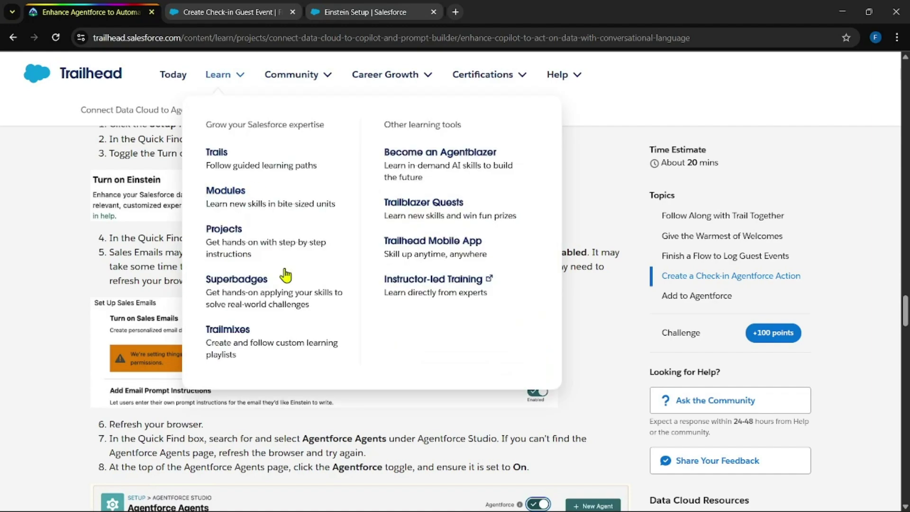
scroll(346, 351, down, 1)
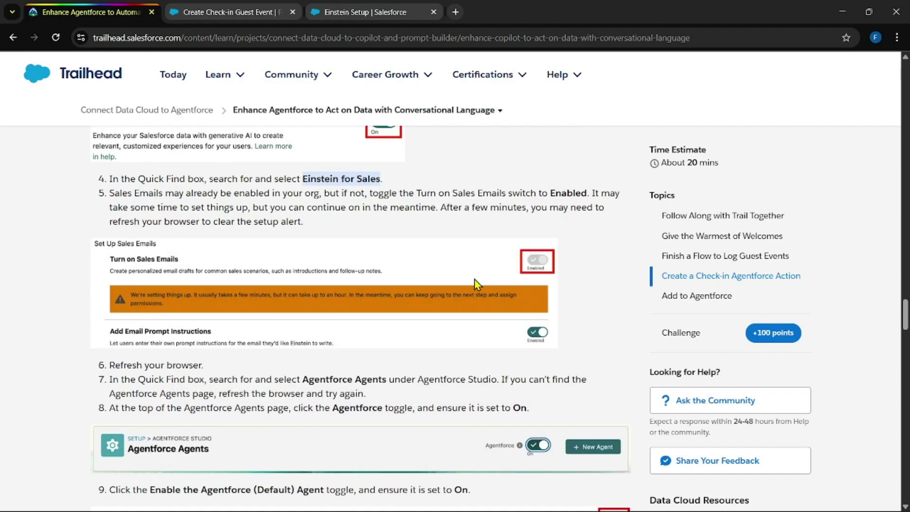
scroll(474, 279, down, 1)
click(353, 10)
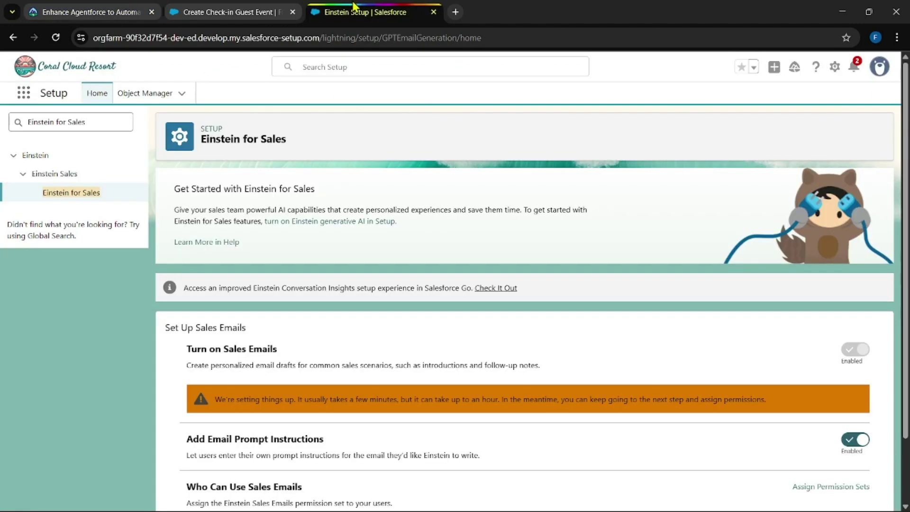
click(55, 38)
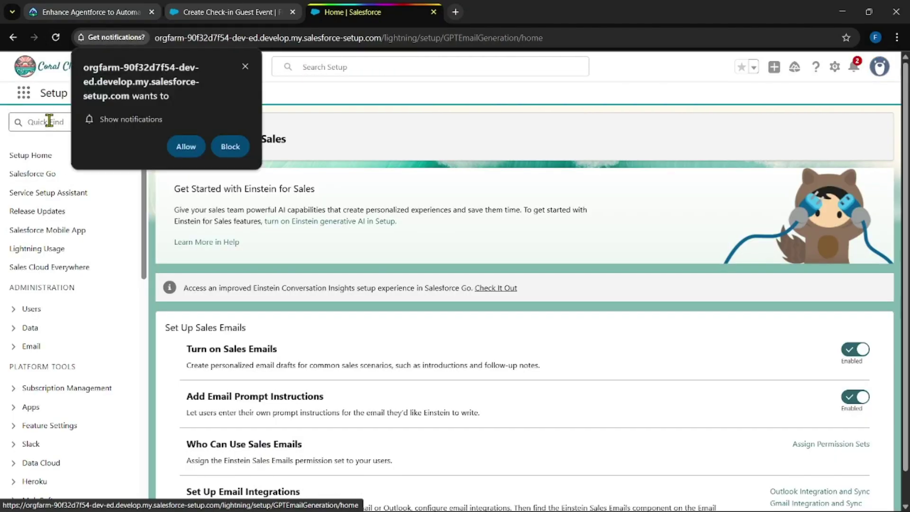
Step: Allow notifications, search 'agent', and switch on Agentforce and the Agentforce (Default) Agent
click(186, 147)
click(69, 121)
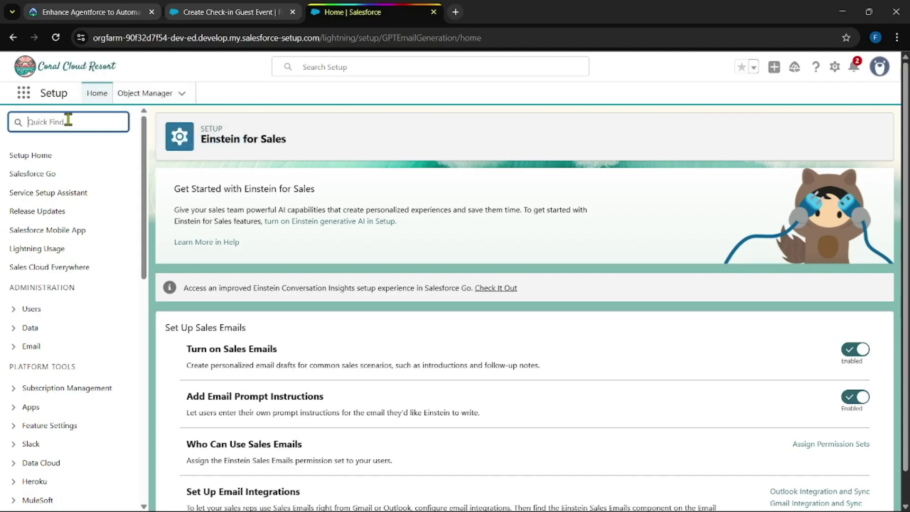
text(agent)
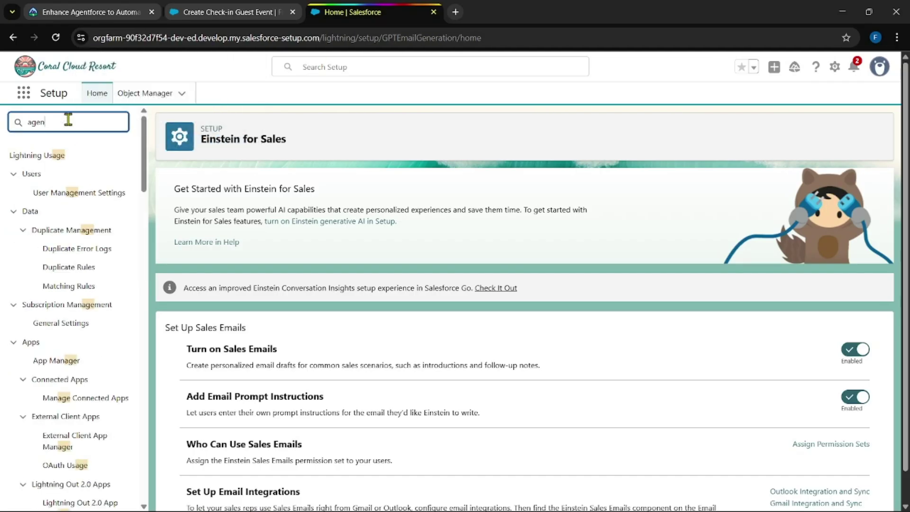
click(89, 232)
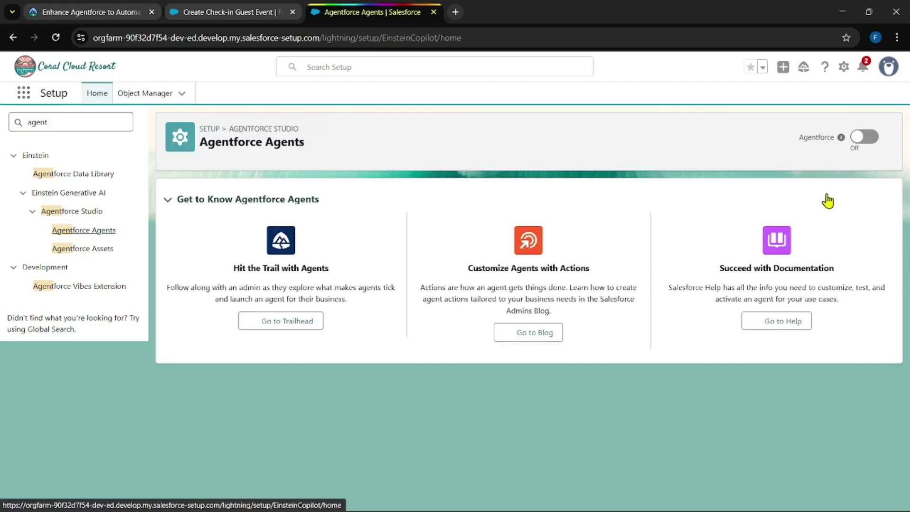
click(864, 137)
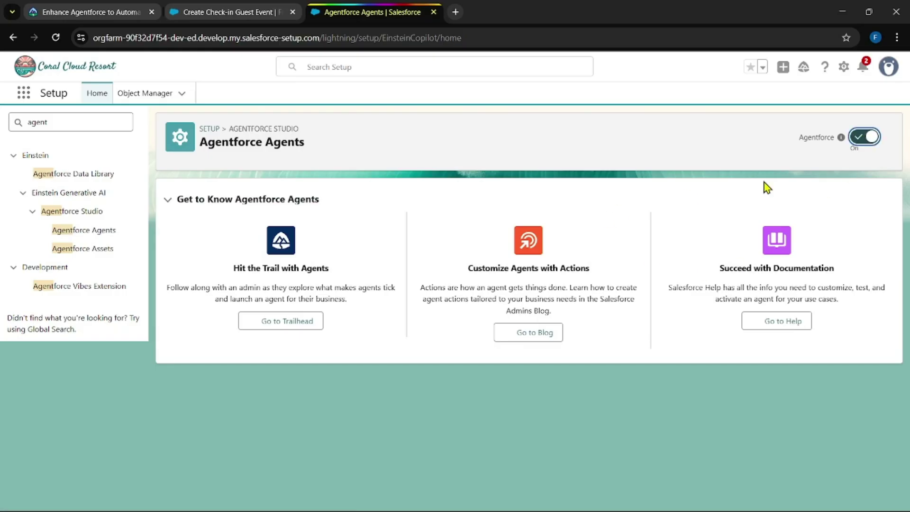
scroll(668, 346, down, 1)
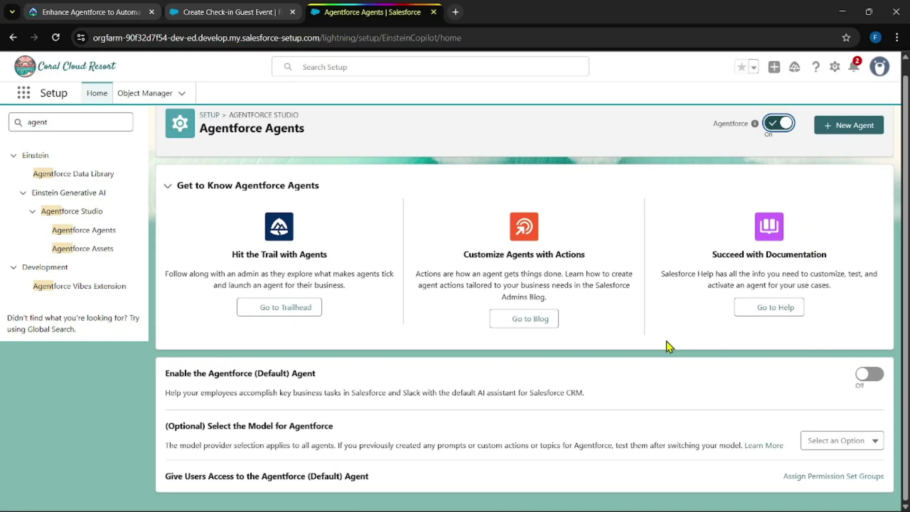
click(874, 379)
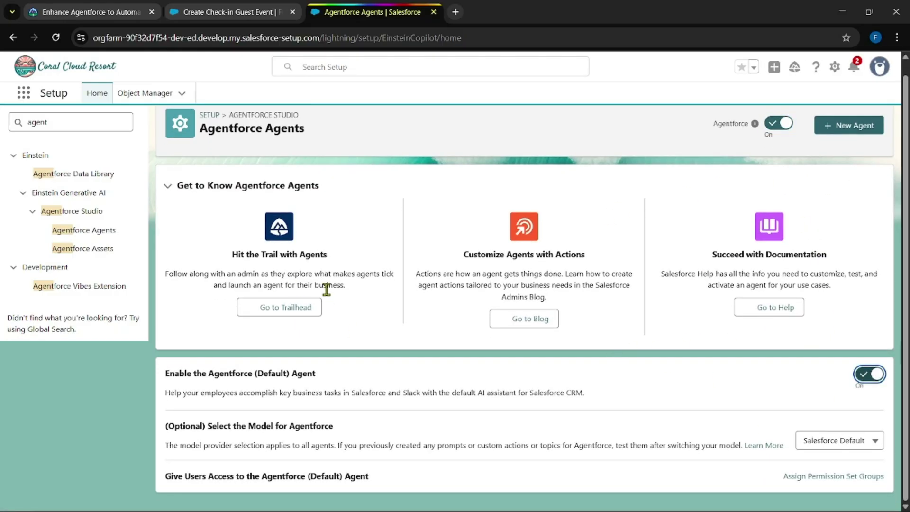
click(72, 12)
scroll(529, 338, down, 5)
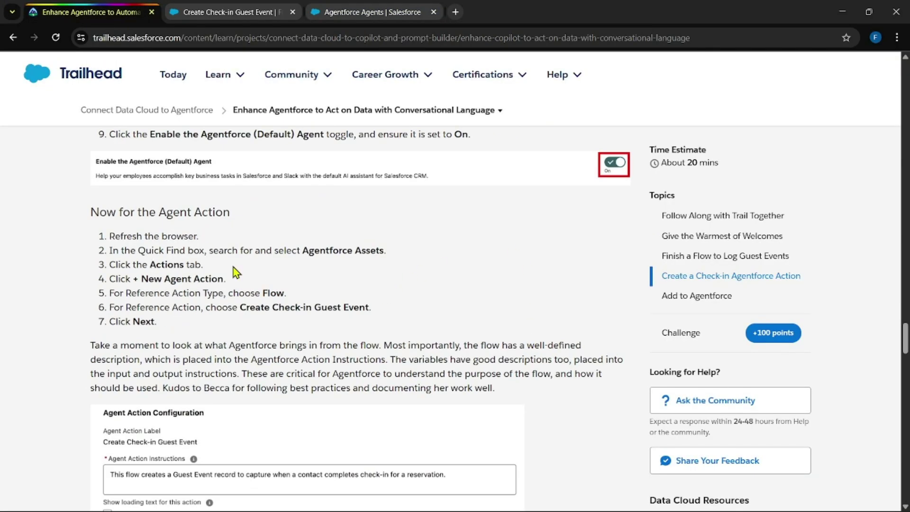
Step: Start a new Flow agent action in Agentforce Assets using the Create Check-in Guest Event flow
click(379, 12)
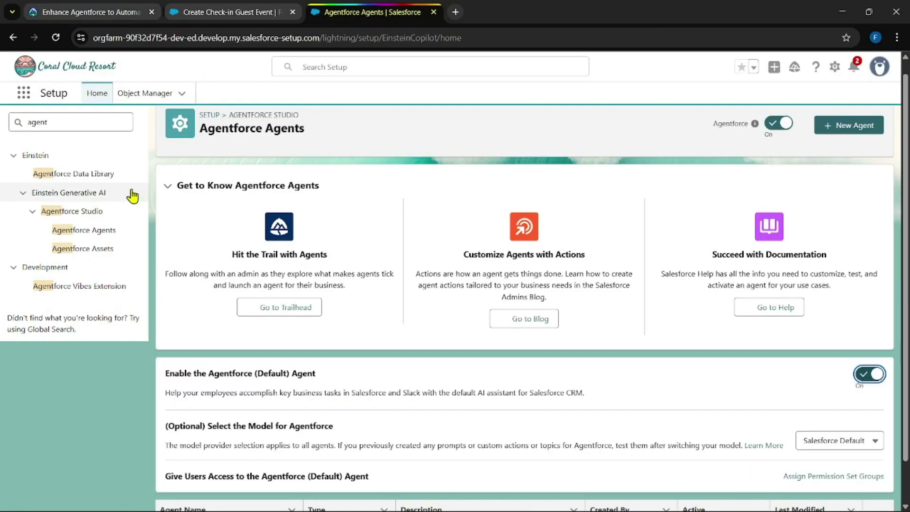
click(80, 250)
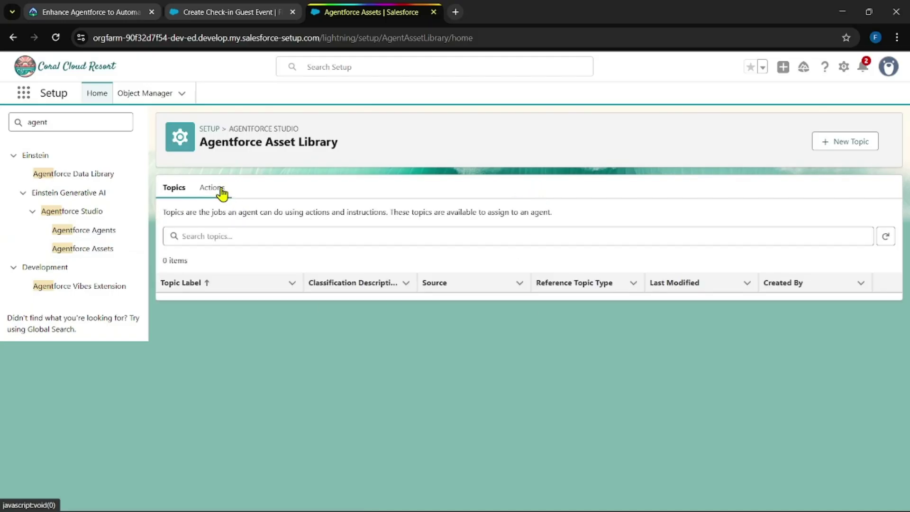
click(219, 190)
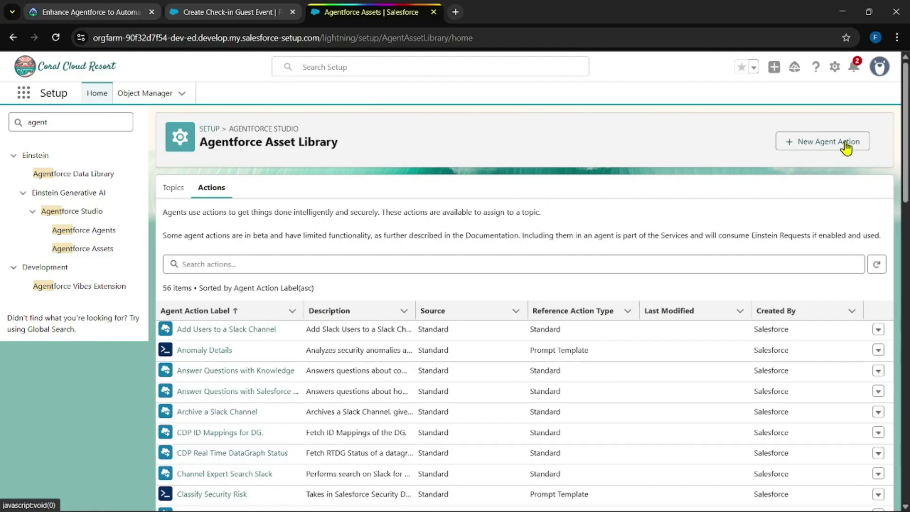
click(846, 147)
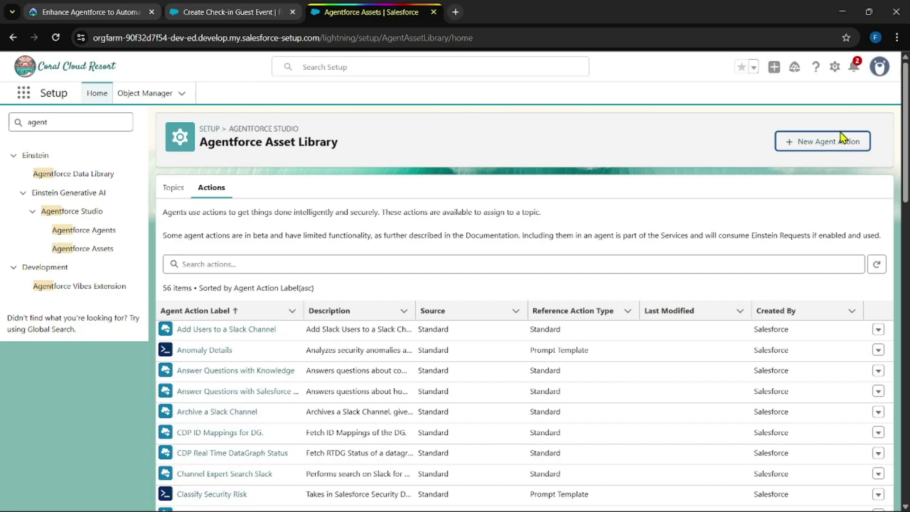
click(841, 138)
click(385, 234)
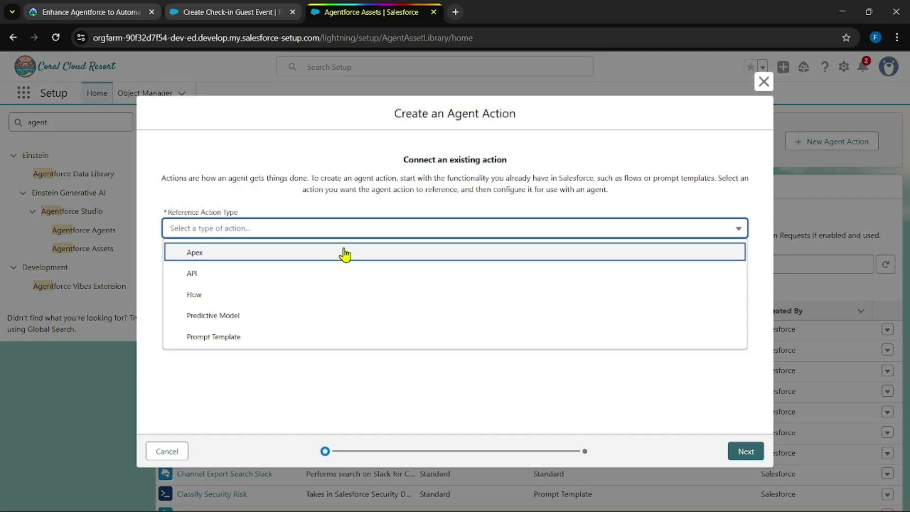
click(308, 293)
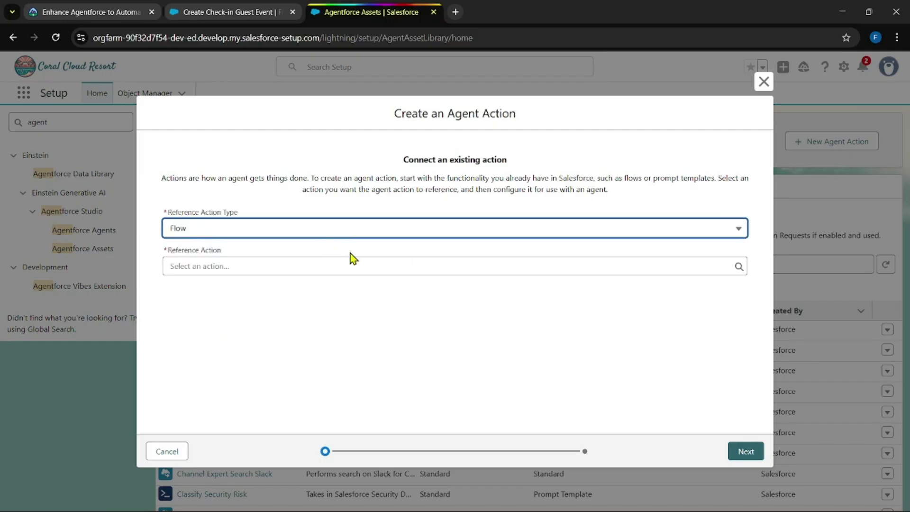
click(337, 265)
click(309, 320)
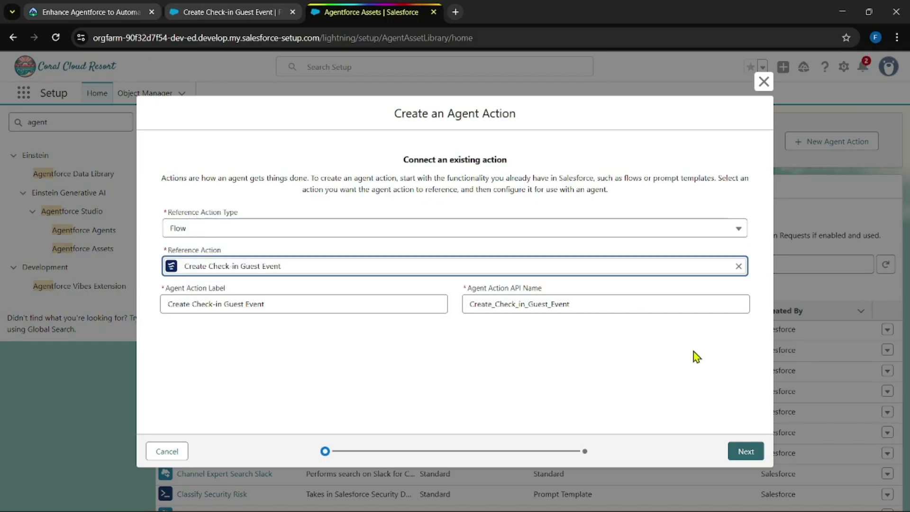
click(740, 452)
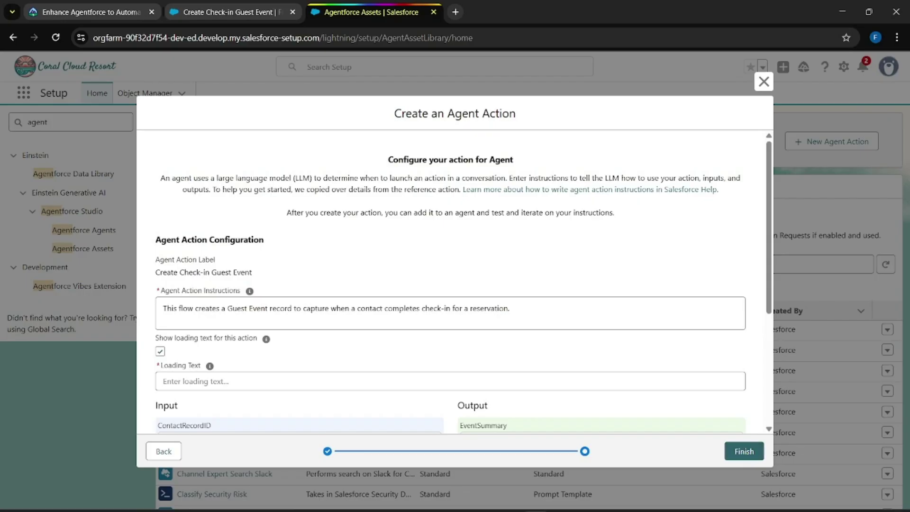
Step: Turn off Show loading text and save the check-in agent action
key(ctrl+Tab)
scroll(253, 268, down, 8)
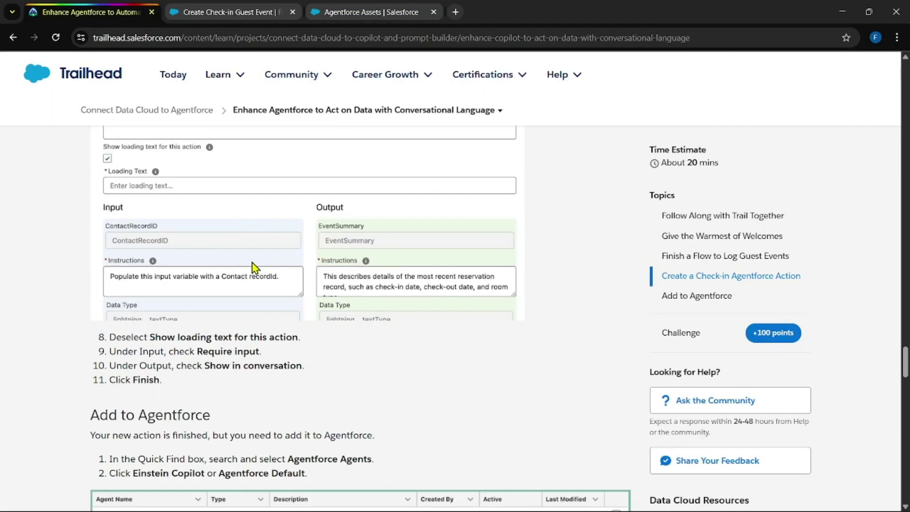
scroll(185, 393, up, 1)
click(360, 12)
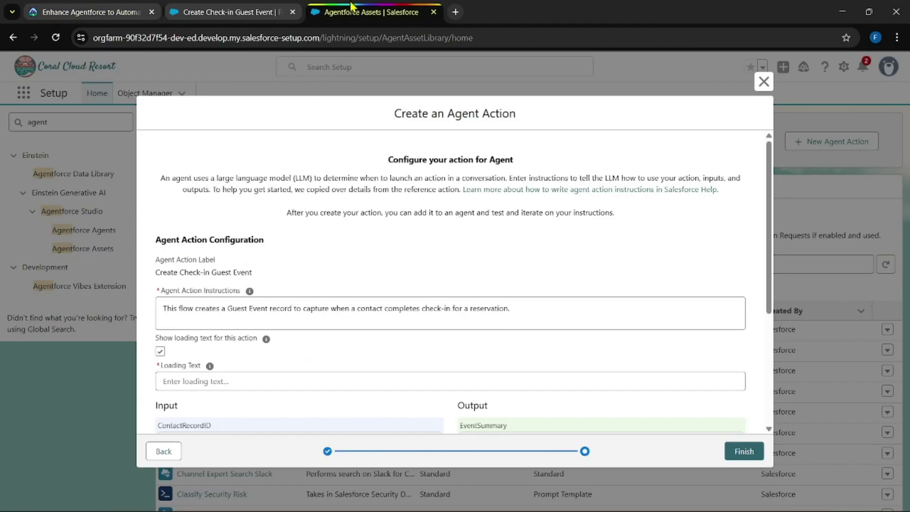
scroll(339, 278, down, 1)
click(160, 292)
scroll(289, 250, down, 2)
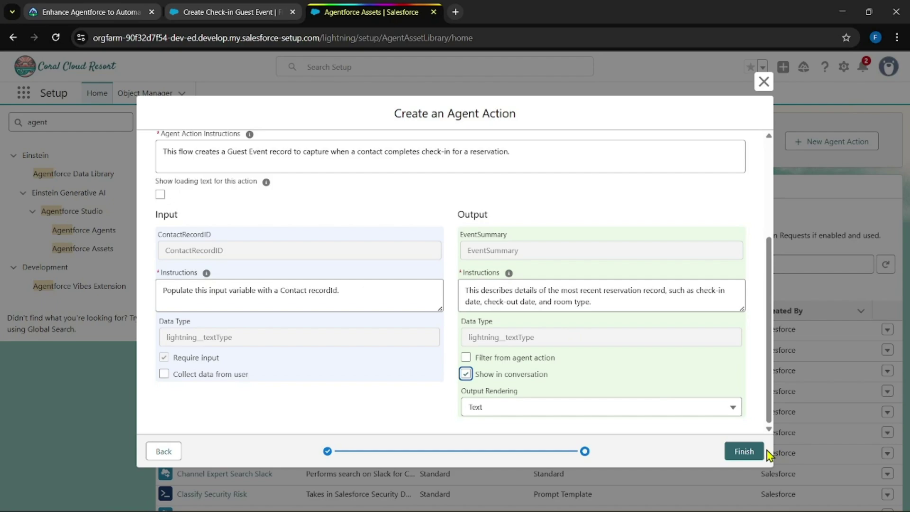
click(748, 456)
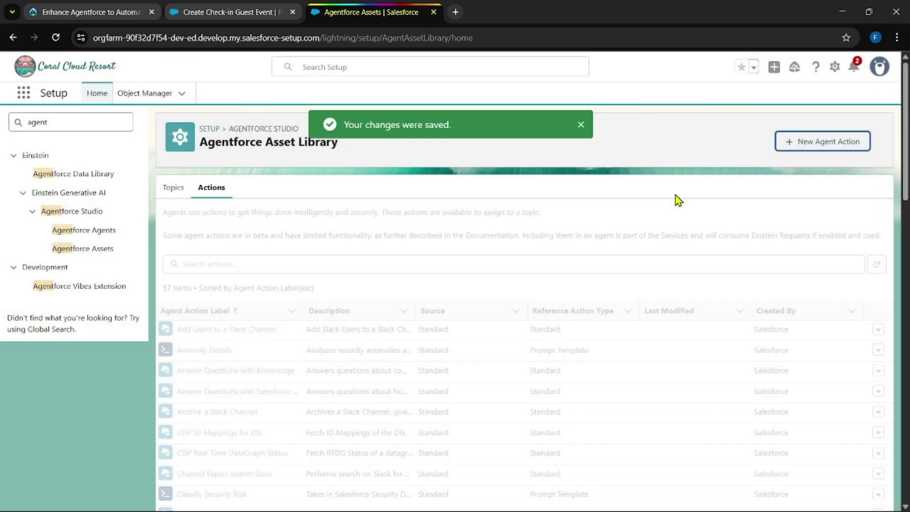
Step: Open Einstein Copilot from the Agentforce Agents list for editing in Builder
click(81, 12)
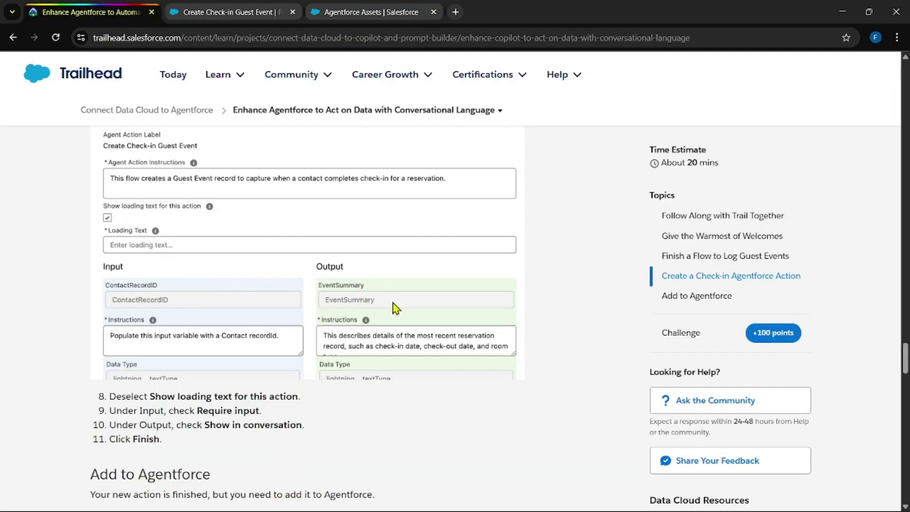
scroll(394, 306, down, 6)
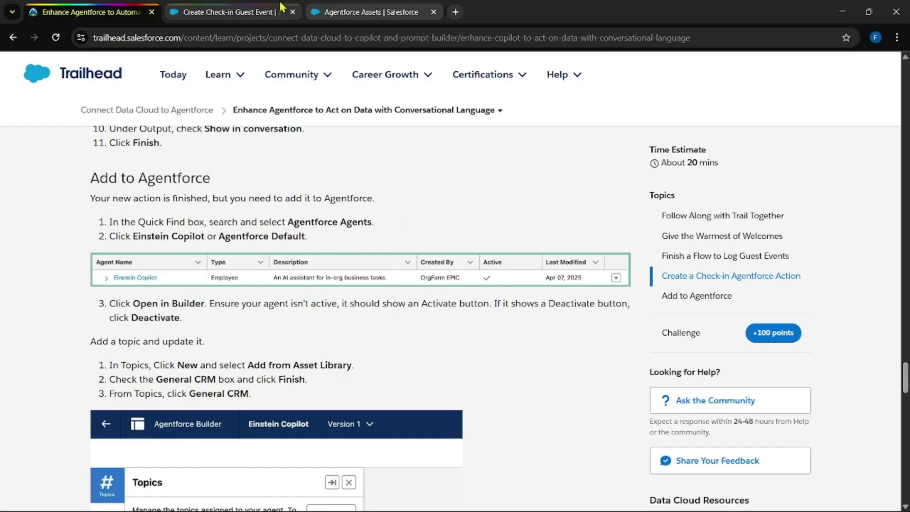
click(339, 11)
click(73, 230)
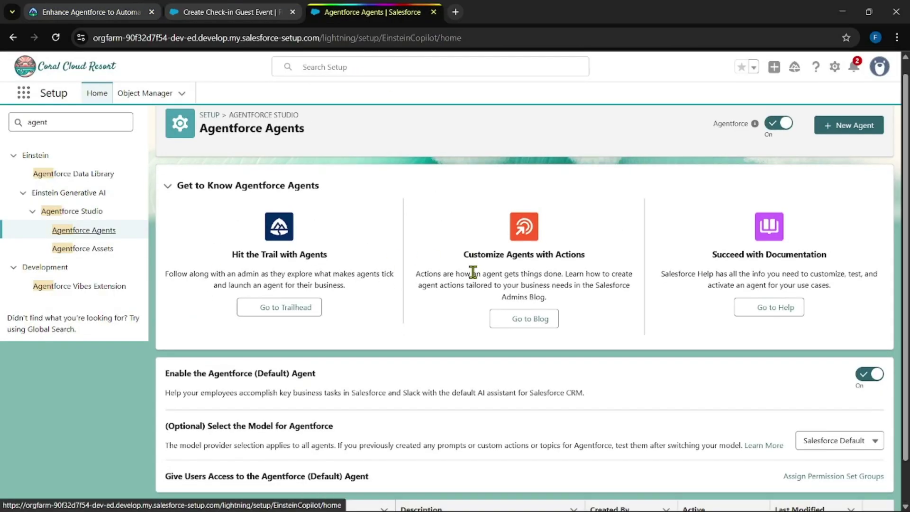
scroll(417, 301, down, 1)
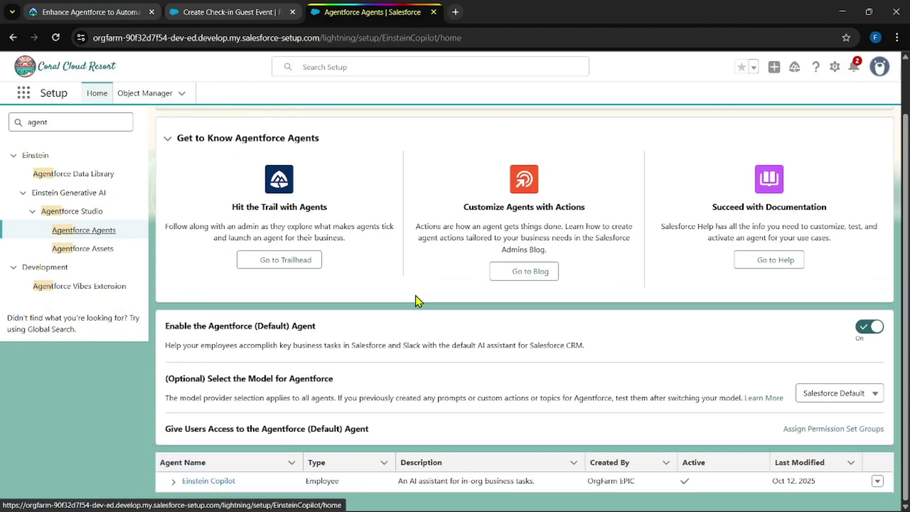
click(197, 480)
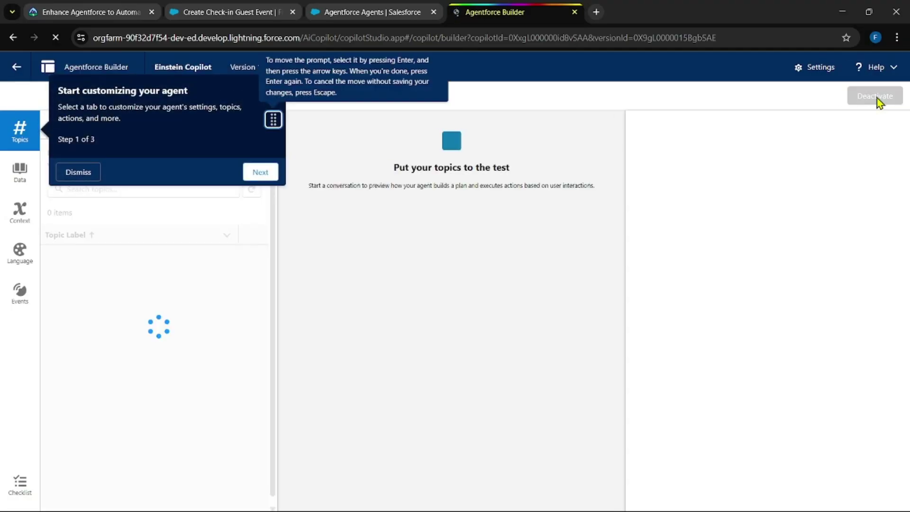
Step: Deactivate Einstein Copilot with OK confirmation and dismiss the customization tour
click(872, 98)
click(484, 312)
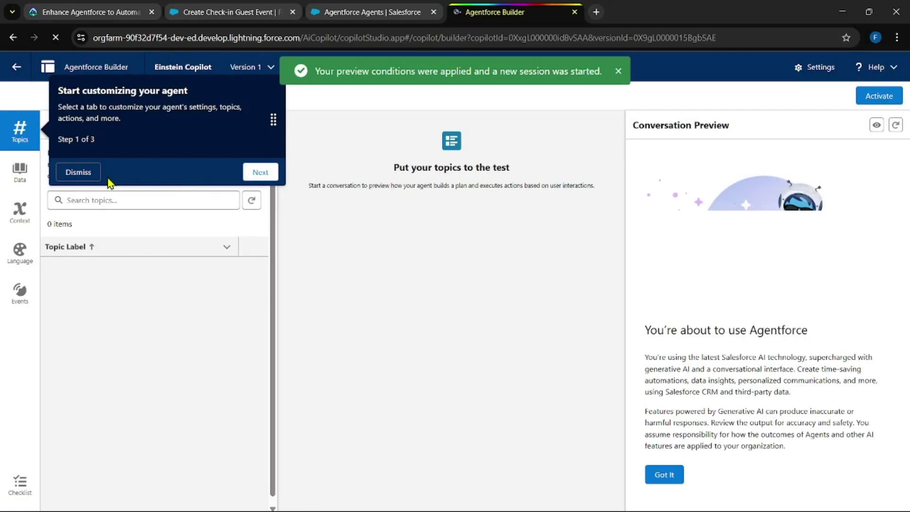
click(71, 172)
click(90, 12)
scroll(280, 244, down, 2)
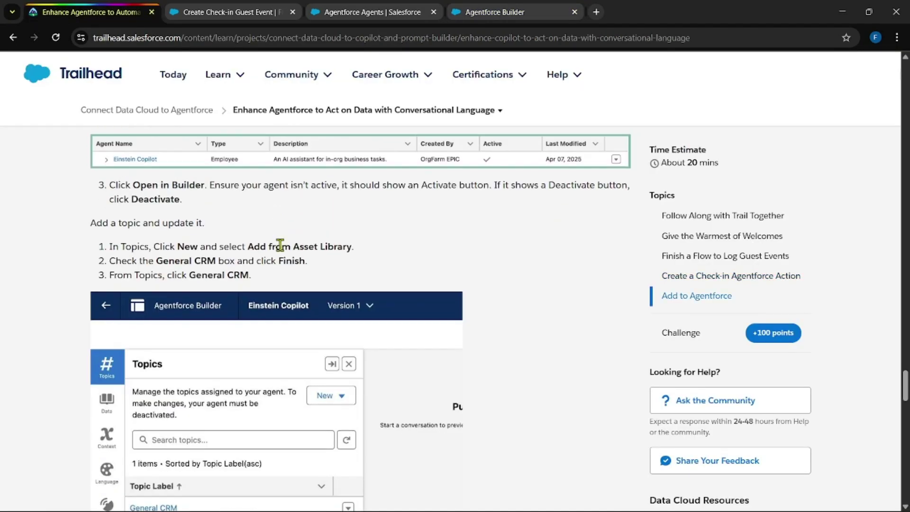
scroll(280, 245, down, 1)
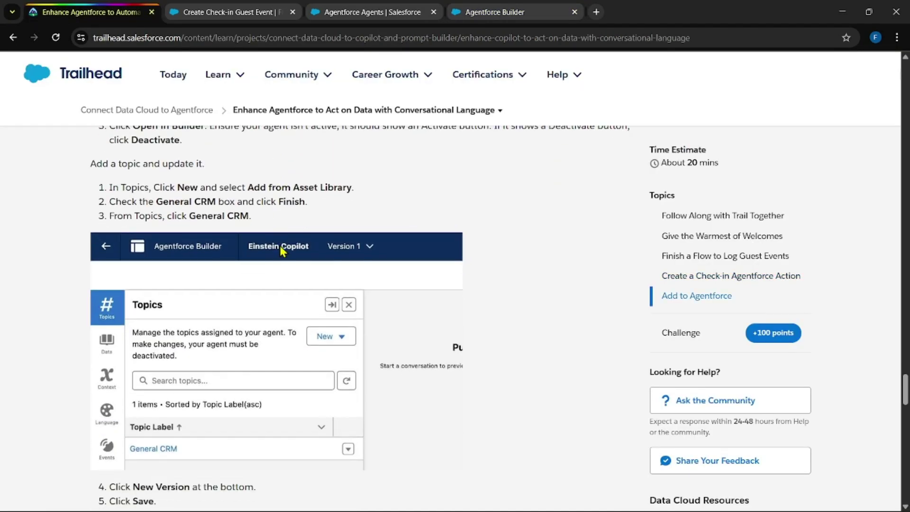
click(511, 12)
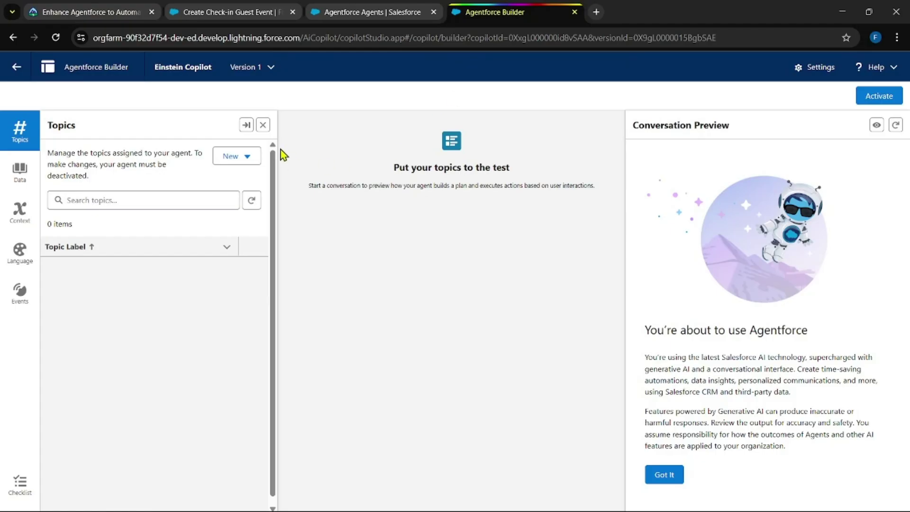
Step: Add General CRM to the agent from the Asset Library, searching 'gener'
click(235, 157)
click(262, 181)
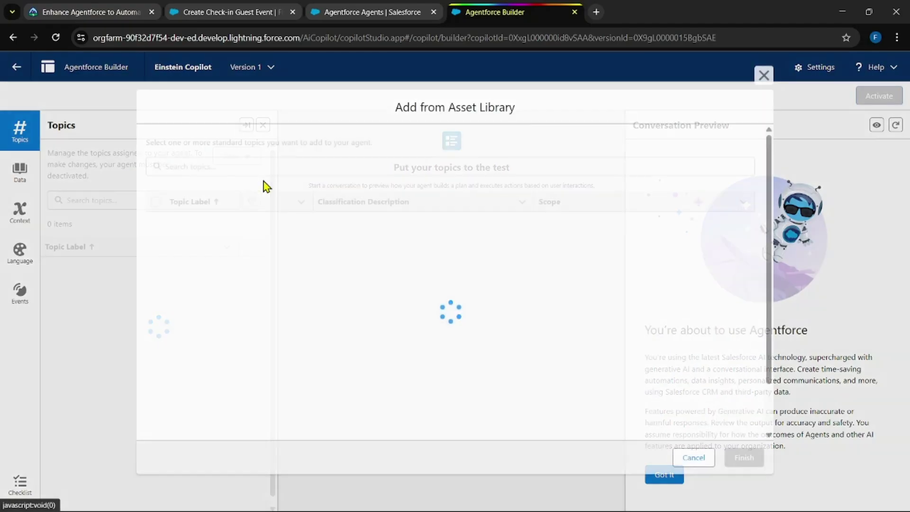
click(242, 166)
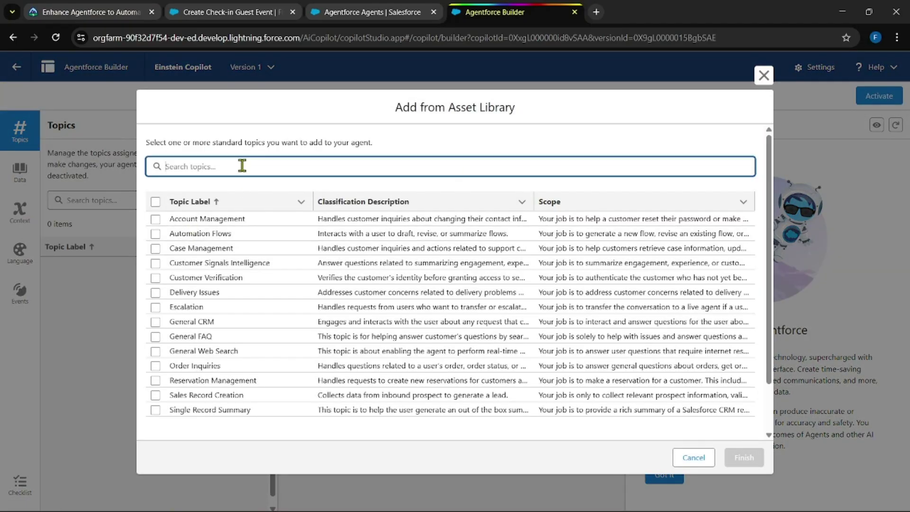
text(gener)
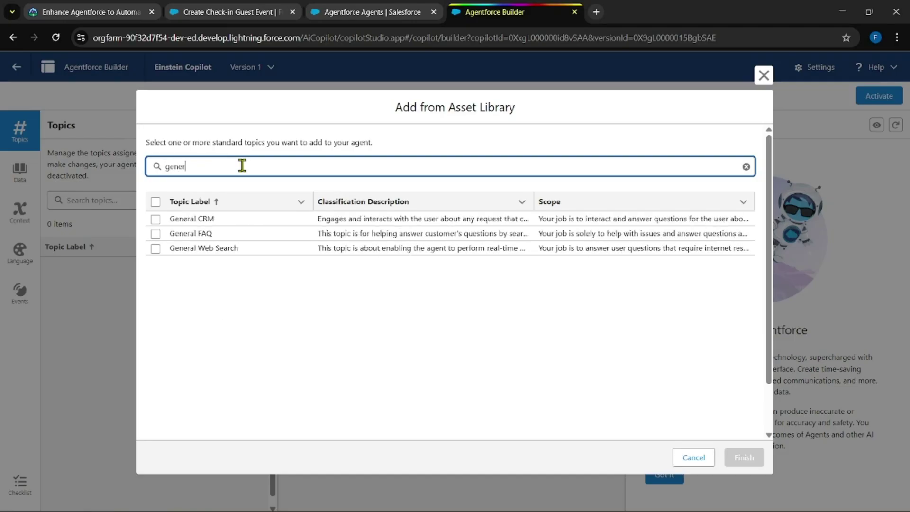
click(155, 220)
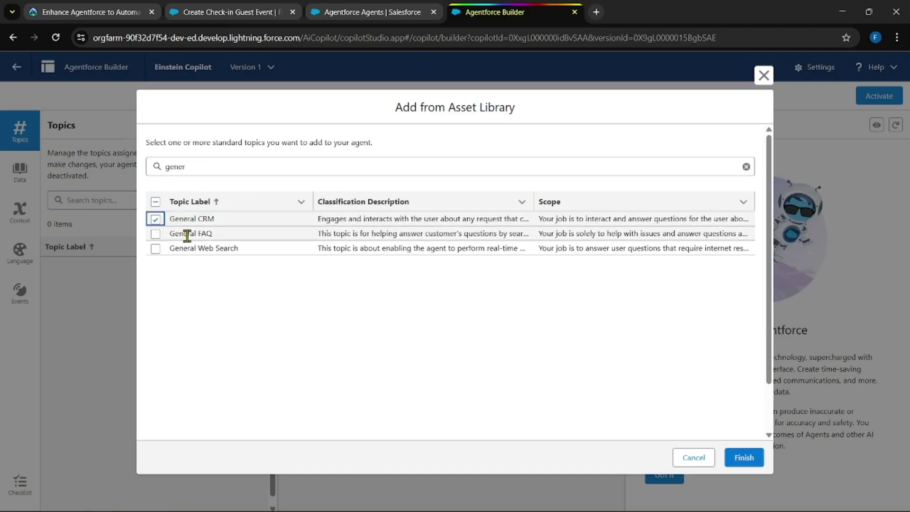
click(742, 458)
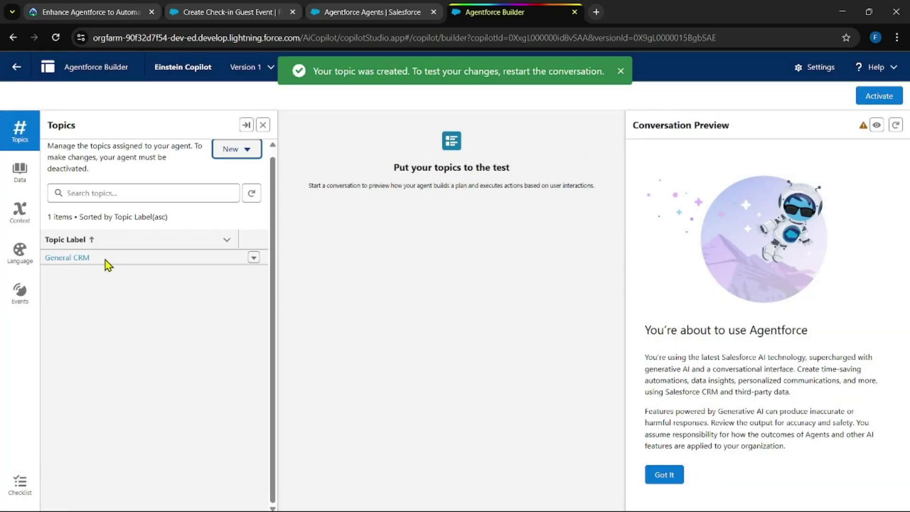
Step: Open the General CRM topic and save it, then review the next Trailhead steps
click(76, 260)
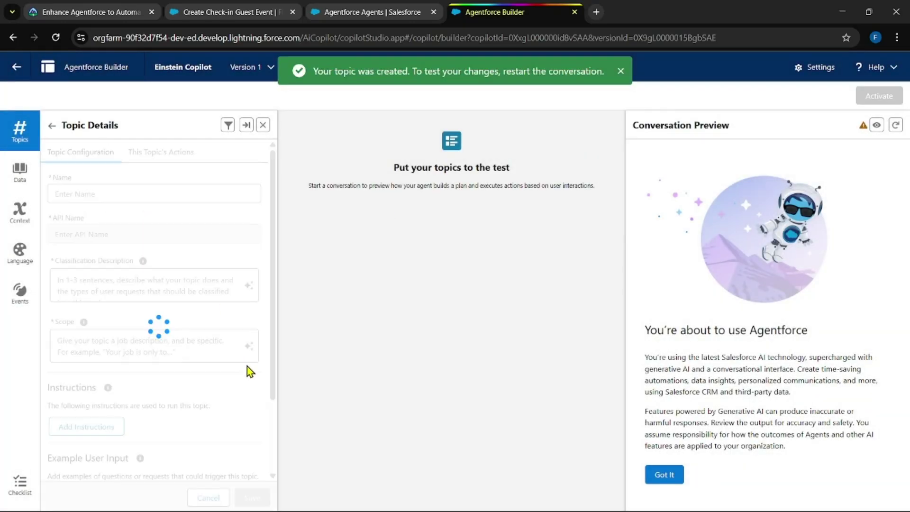
click(259, 501)
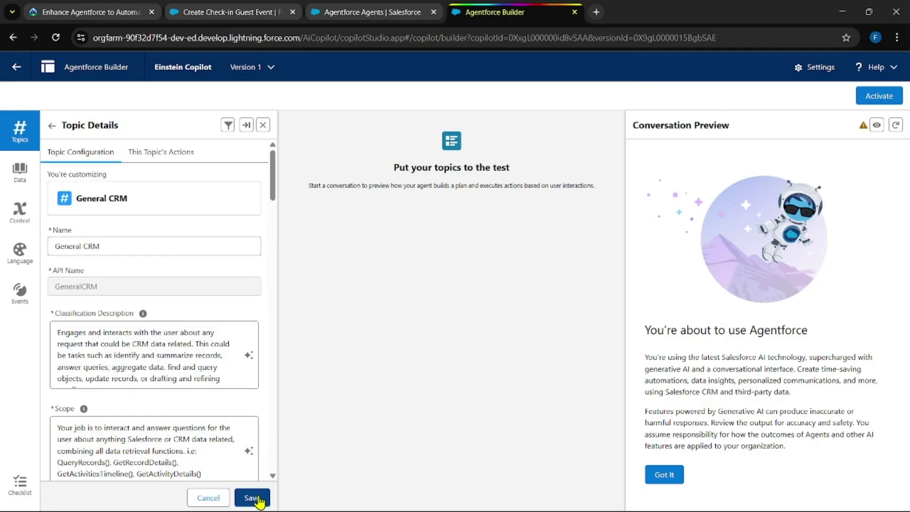
click(242, 498)
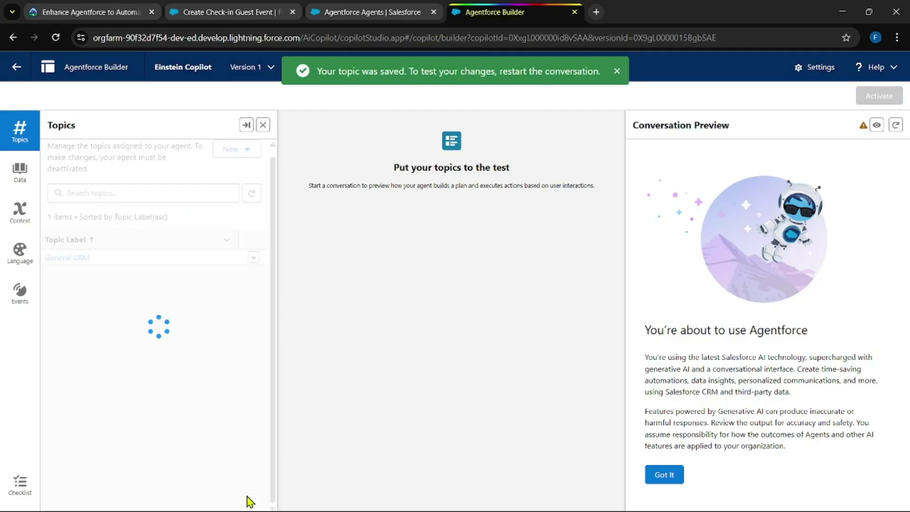
click(76, 6)
scroll(392, 352, down, 5)
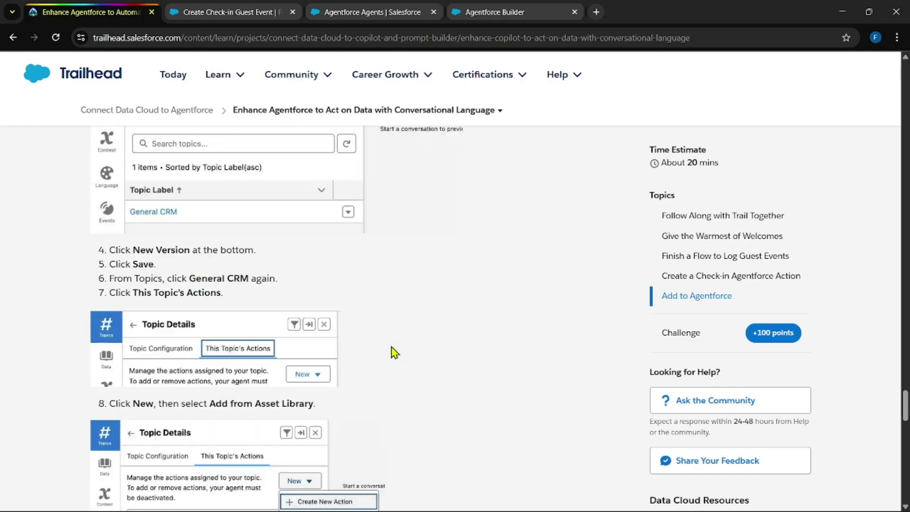
scroll(392, 352, down, 3)
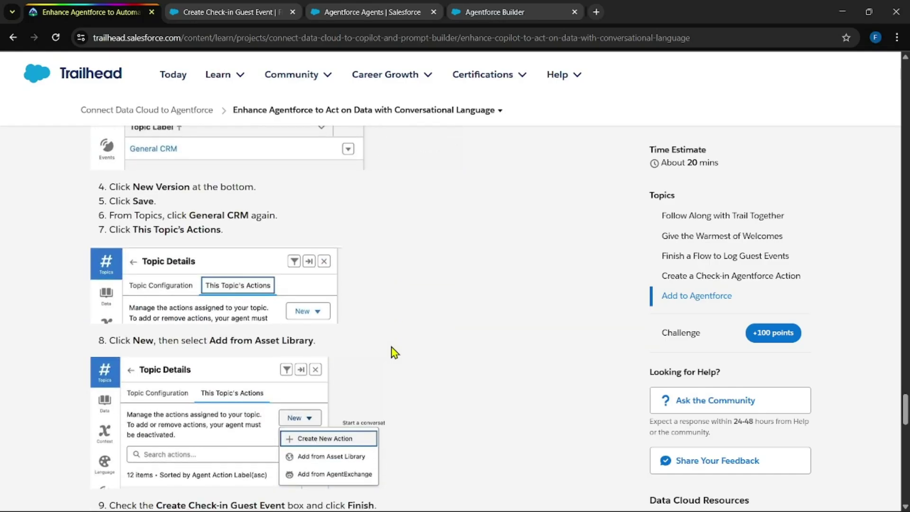
scroll(393, 351, down, 3)
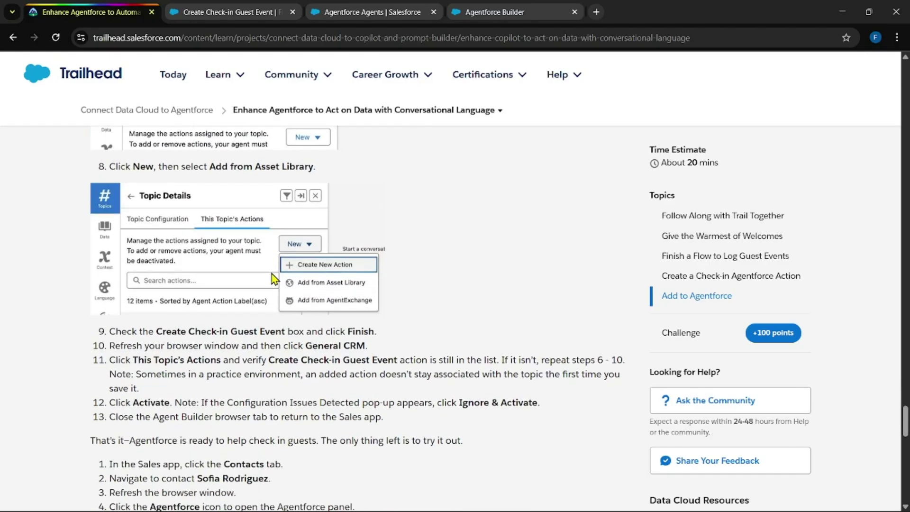
scroll(256, 284, down, 1)
Step: Add the Create Check-in Guest Event action to General CRM's actions from the library
click(479, 12)
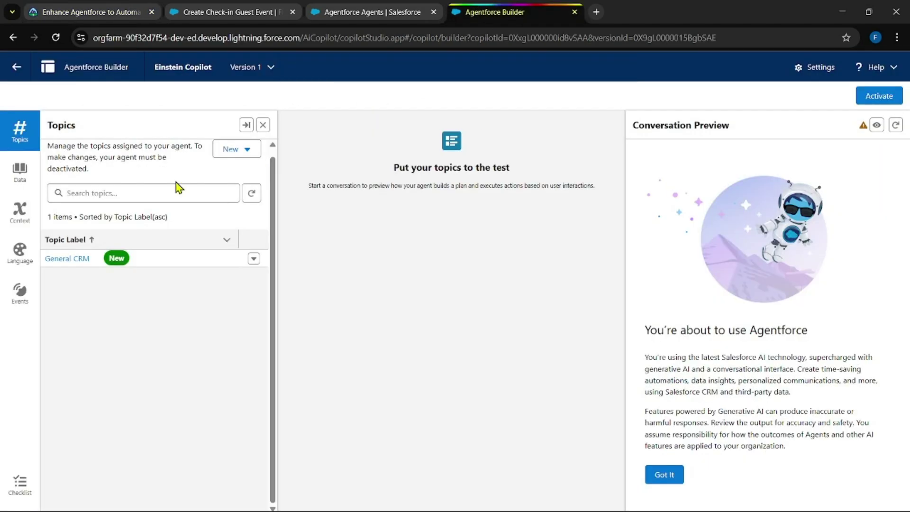
click(80, 258)
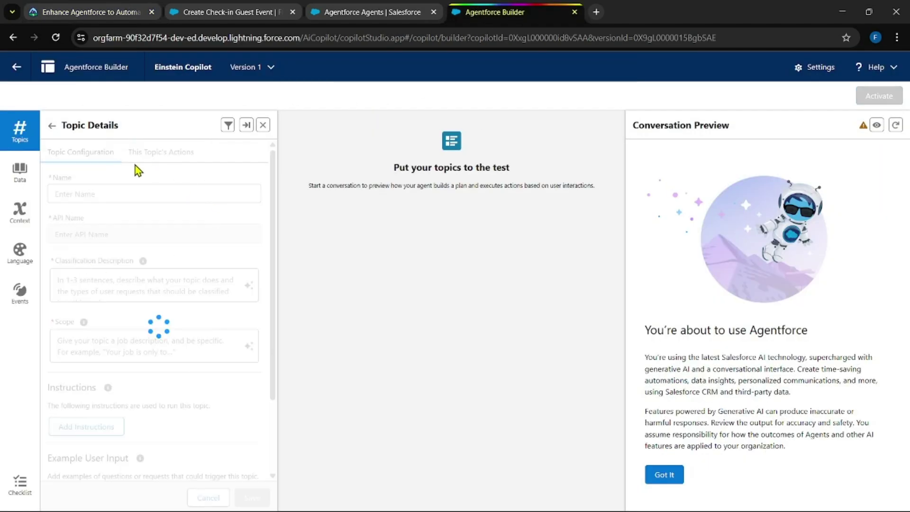
click(163, 154)
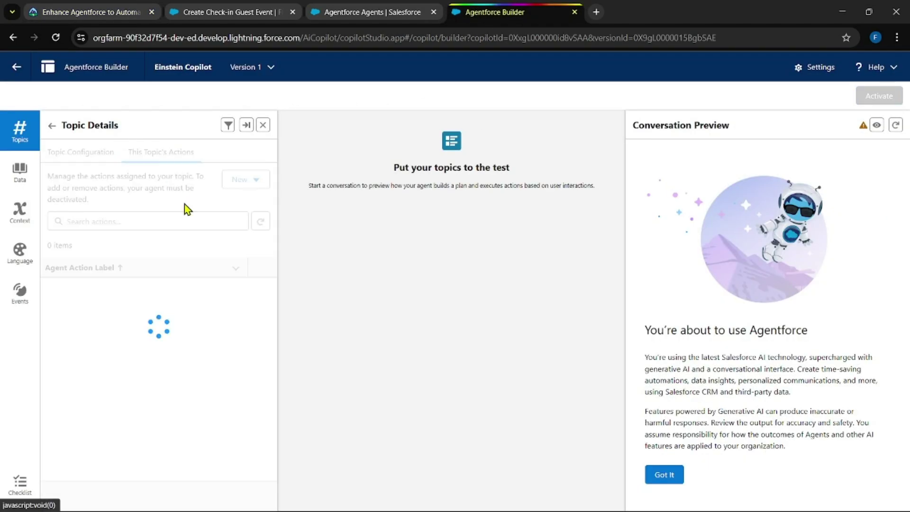
click(251, 180)
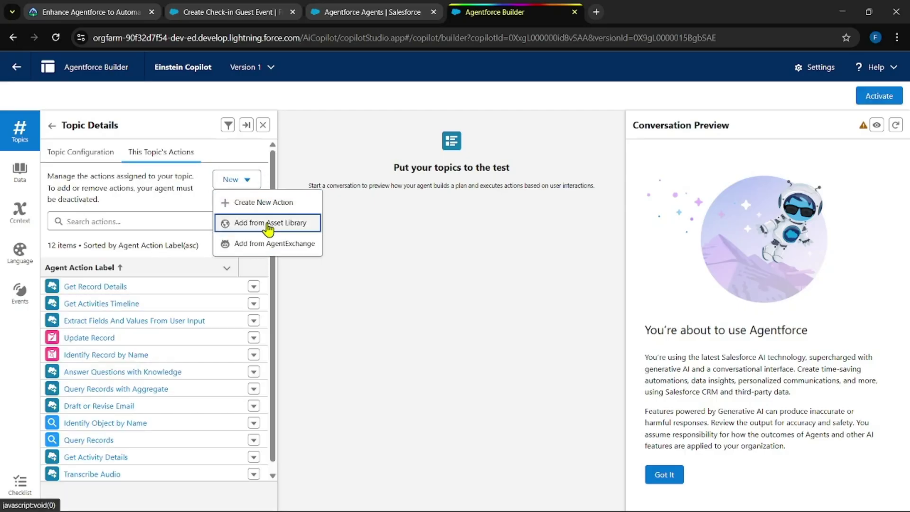
click(273, 223)
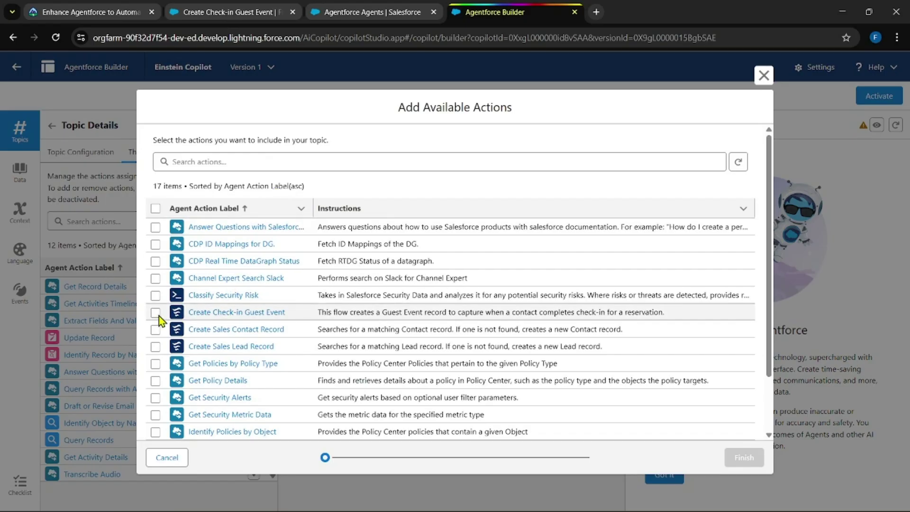
click(156, 312)
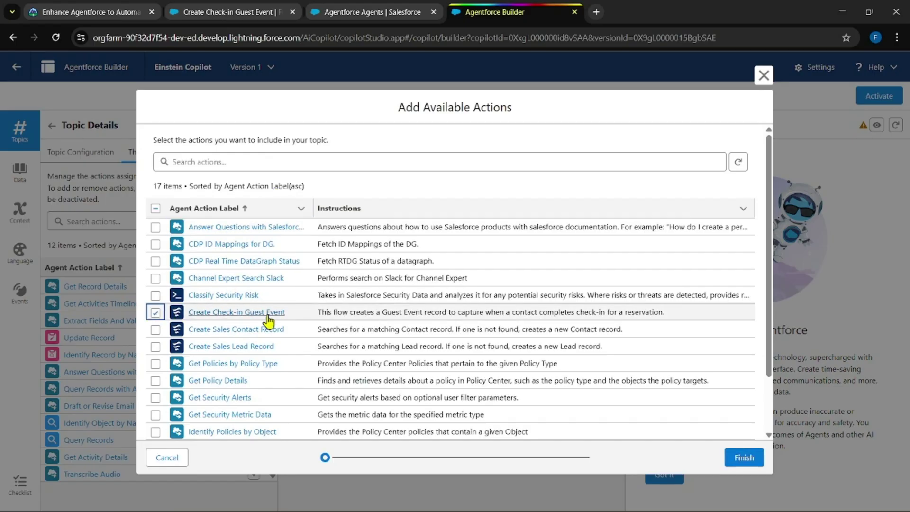
click(735, 457)
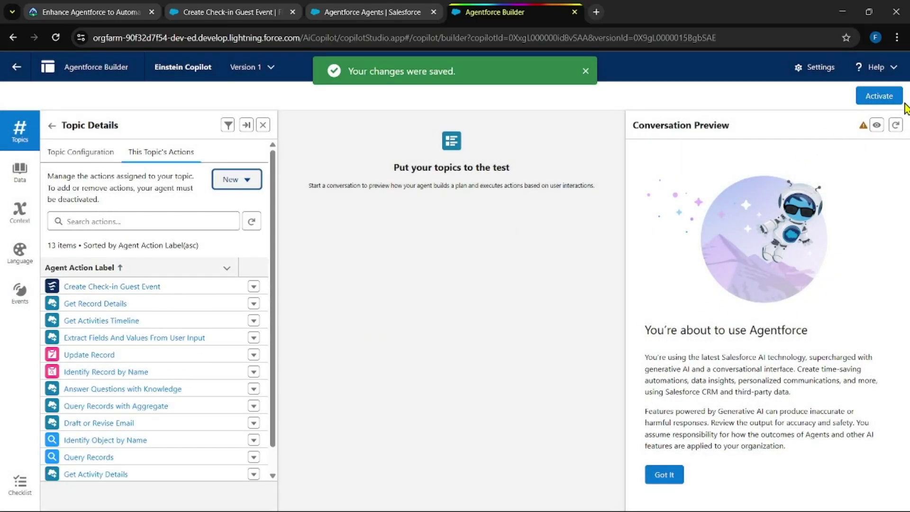
Step: Activate Einstein Copilot, close the saved toast, and choose Ignore & Activate
click(882, 96)
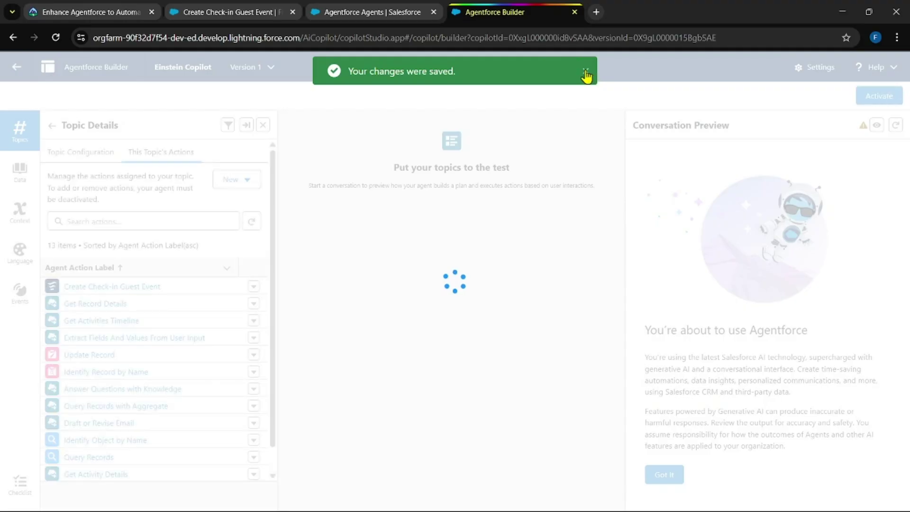
click(586, 74)
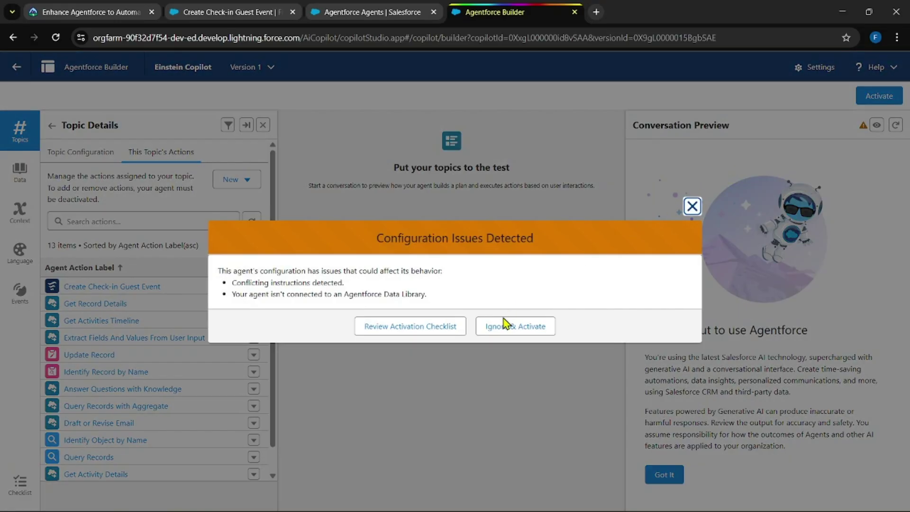
click(514, 332)
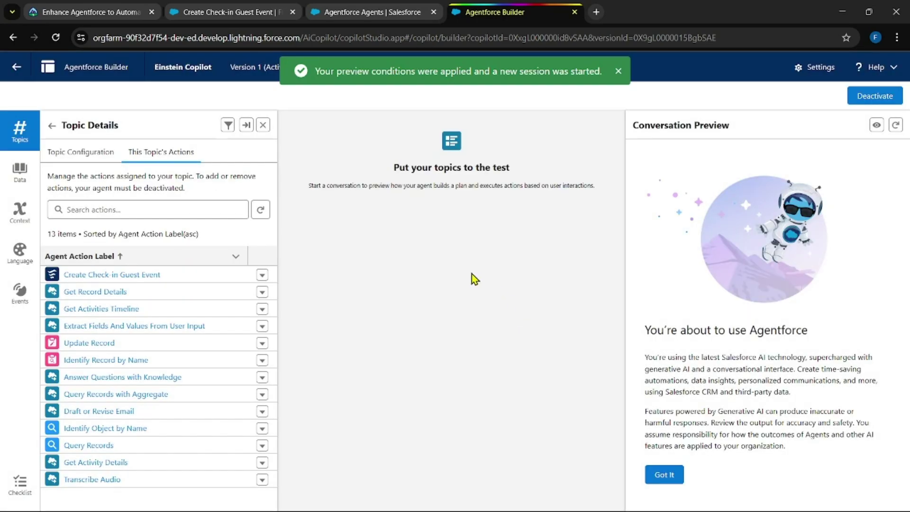
Step: Select the guest's name in the try-it steps, then open Contacts in the Sales app
click(70, 11)
scroll(302, 287, down, 3)
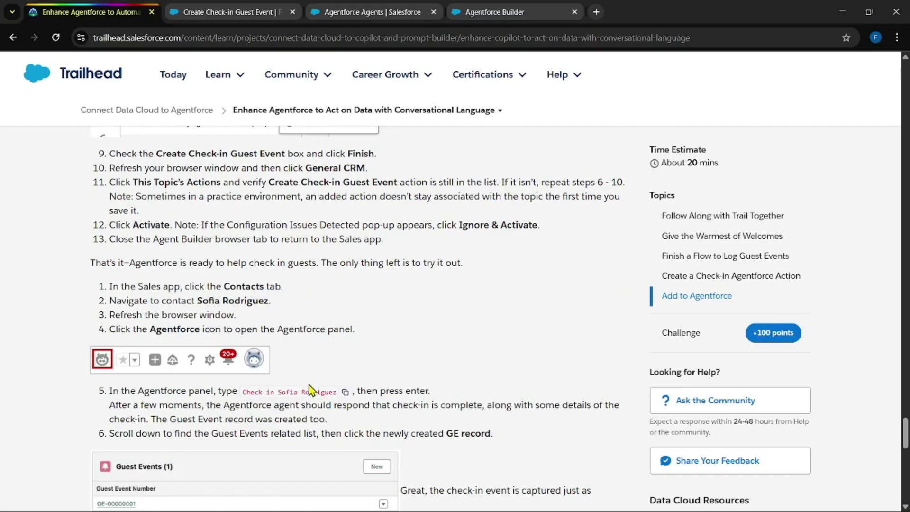
drag(197, 302, 258, 305)
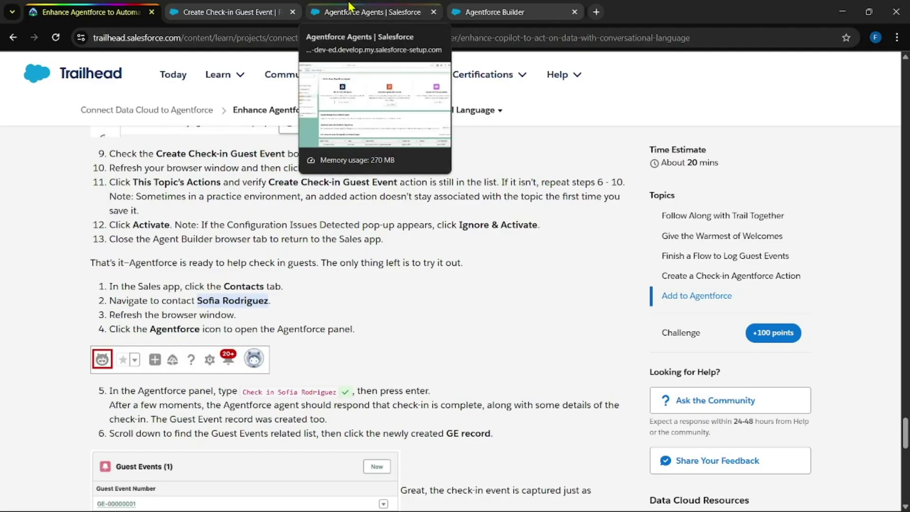
click(237, 9)
click(413, 95)
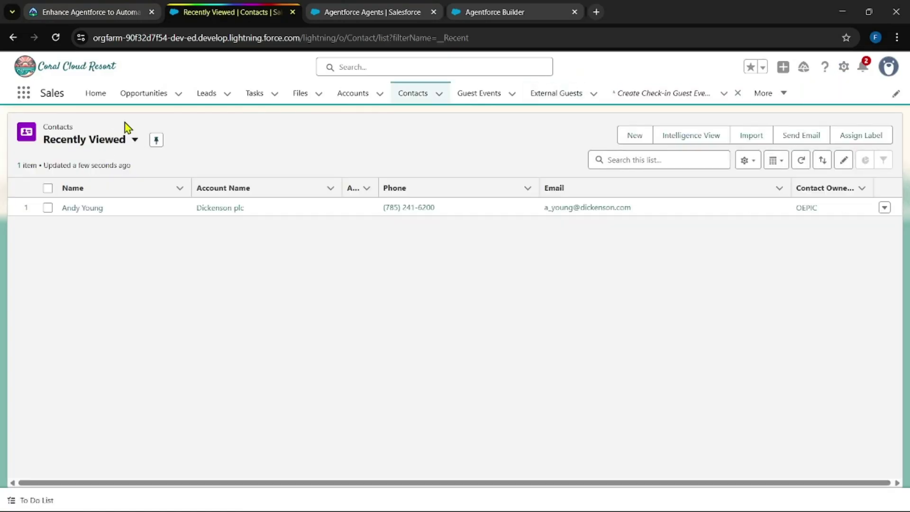
Step: Switch the contact list view to All Contacts, trying a search and then clearing it
click(124, 143)
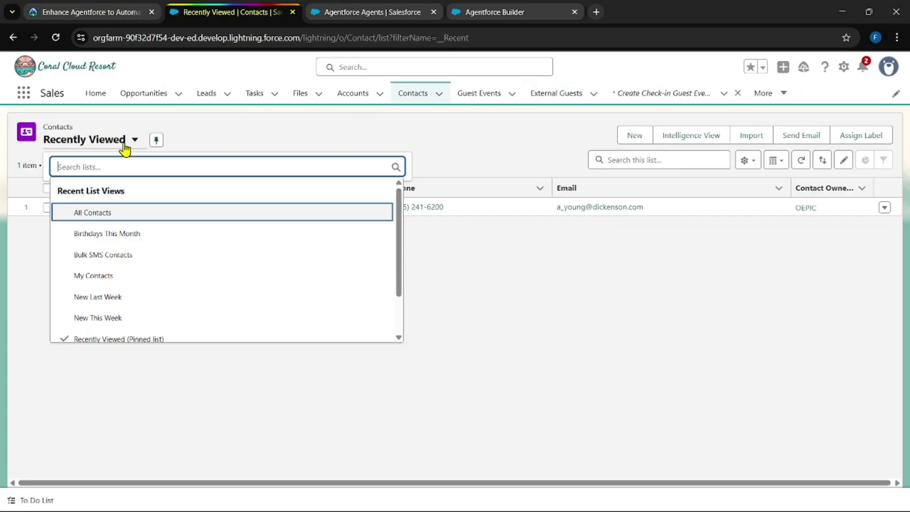
click(125, 213)
click(655, 164)
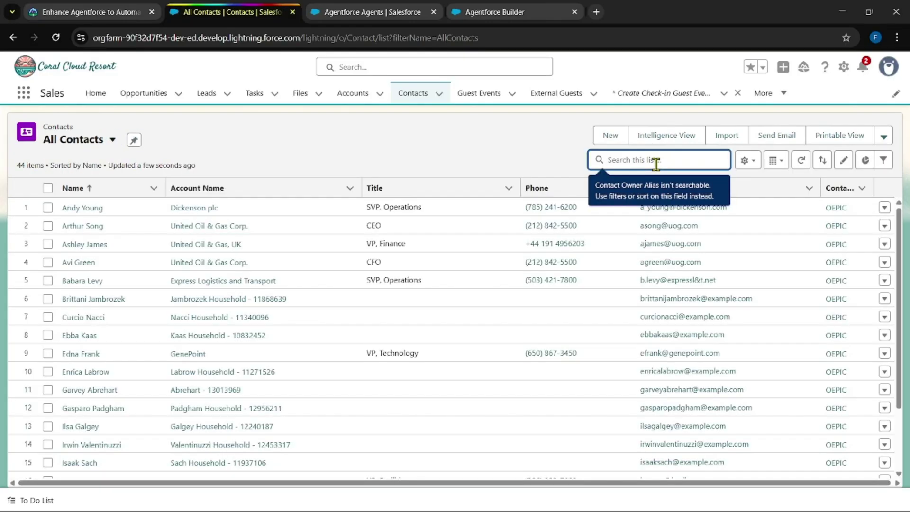
text(sofia)
key(Return)
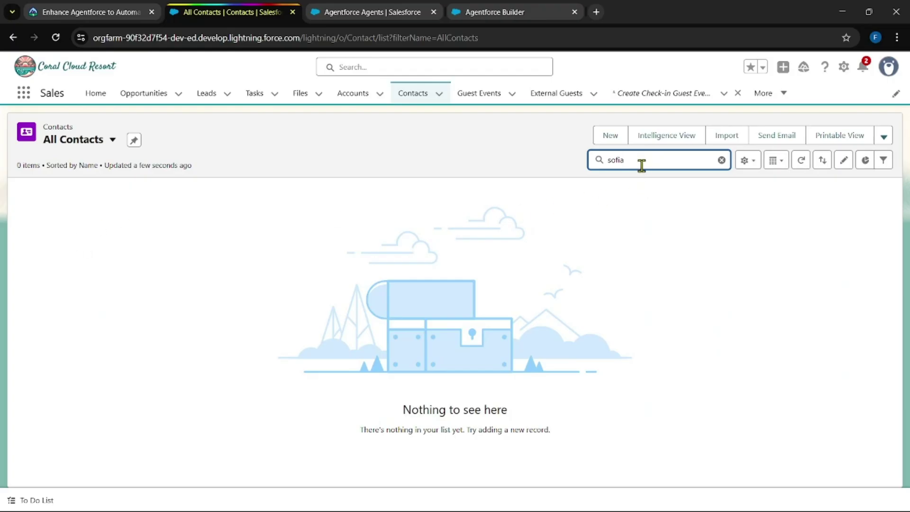
key(ctrl+a)
key(BackSpace)
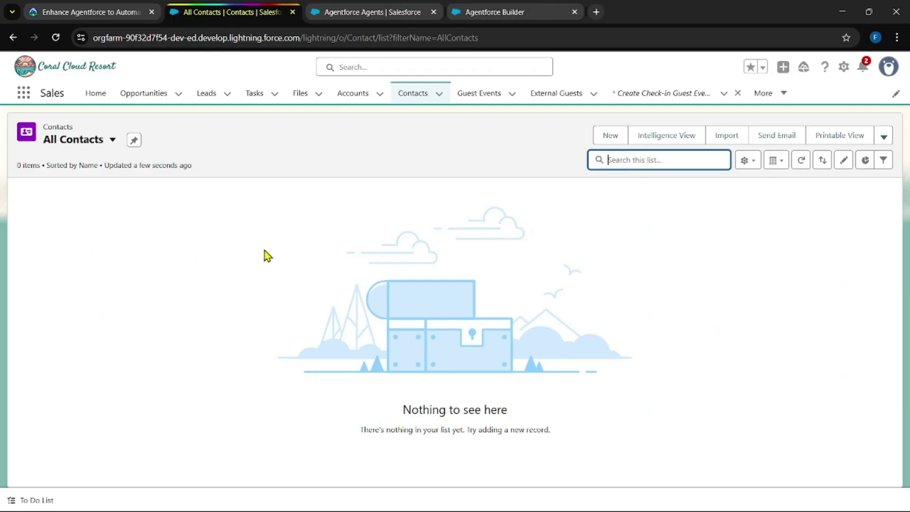
Step: Open the guest's contact record from further down the All Contacts list
scroll(122, 357, down, 9)
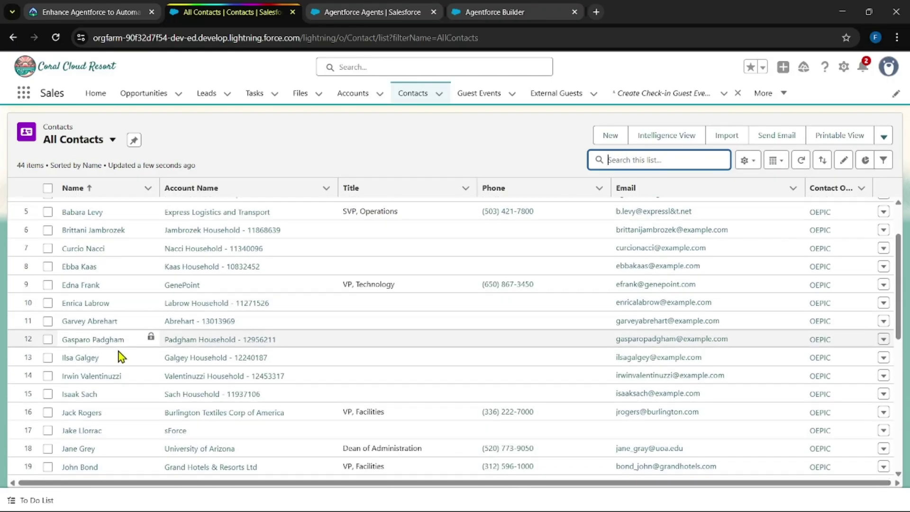
scroll(70, 356, down, 3)
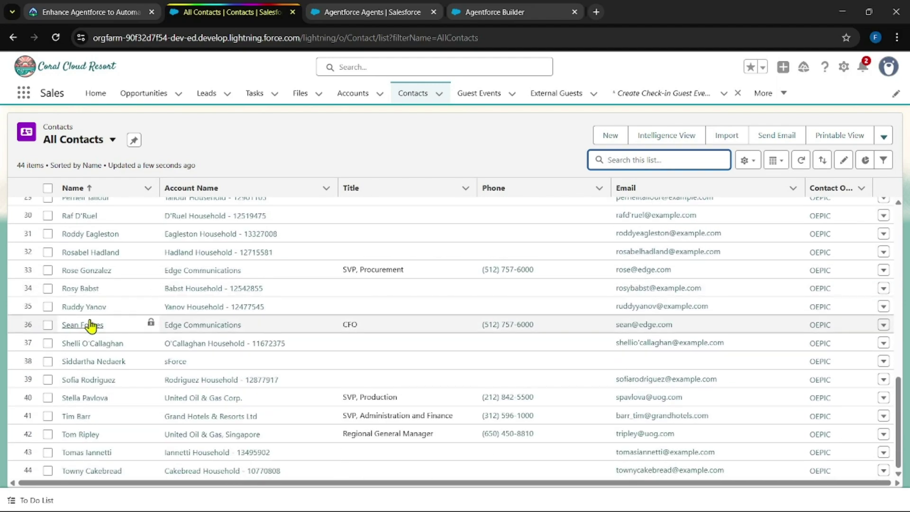
click(89, 380)
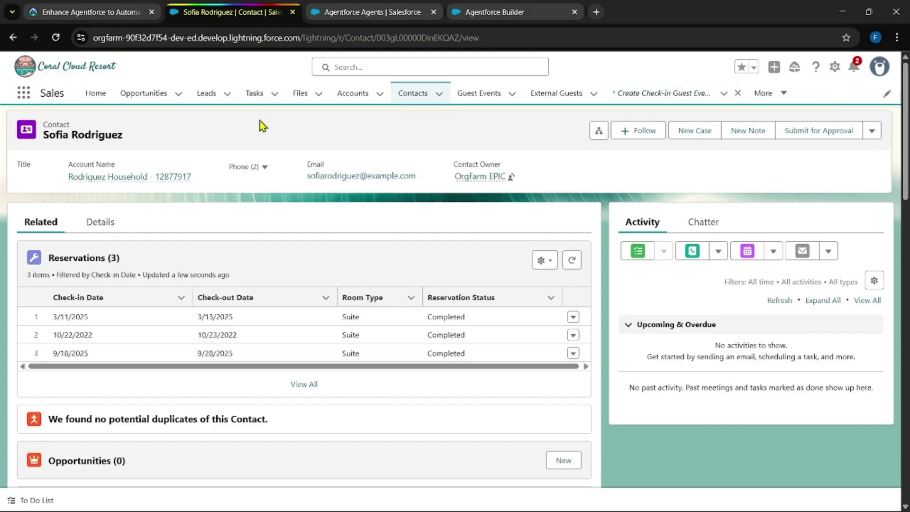
Step: Reload the guest's contact page so the activated agent is picked up
click(56, 38)
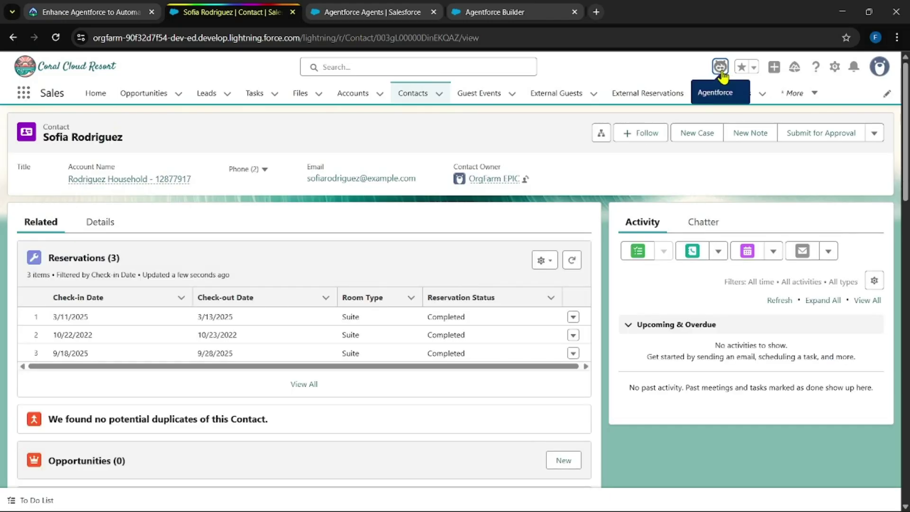
scroll(430, 309, down, 5)
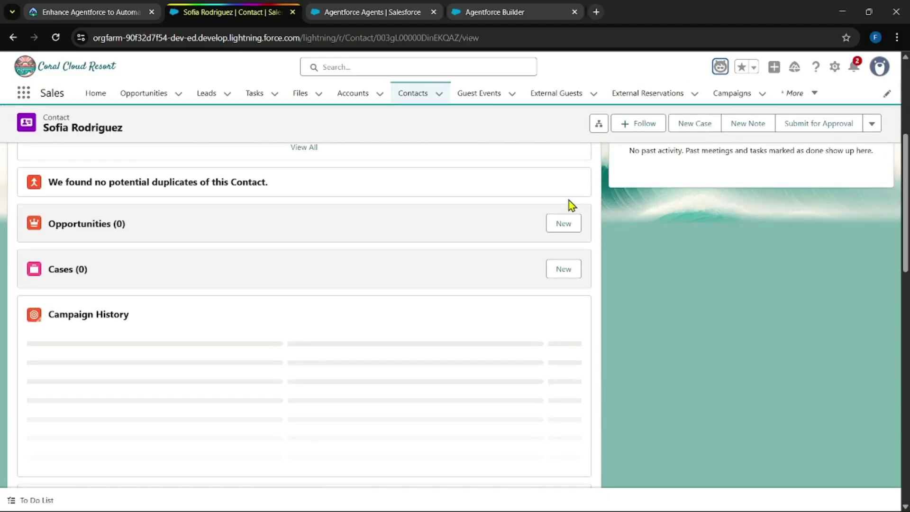
scroll(571, 204, down, 5)
Step: Ask Agentforce to check in the guest, getting confirmation of her Suite stay, September 18–28, 2025
click(719, 67)
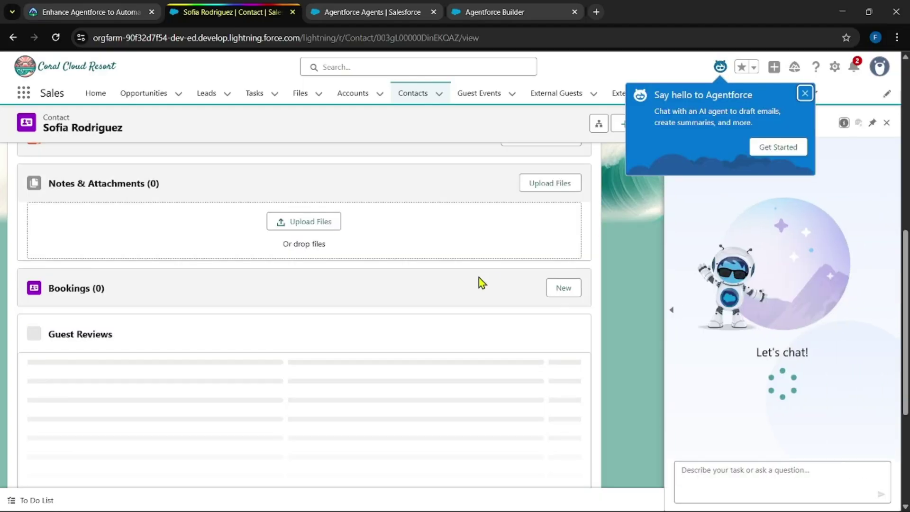
click(721, 473)
text(Check in Sofia Rodriguez)
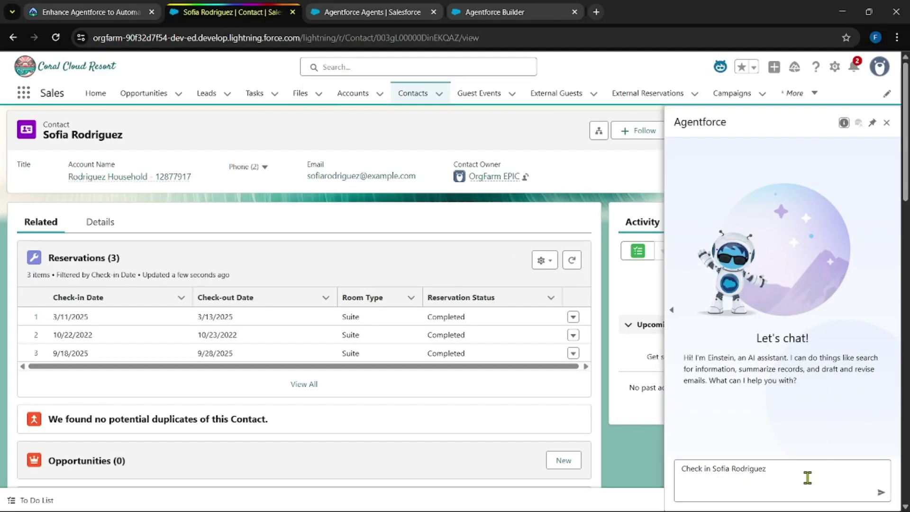
key(Return)
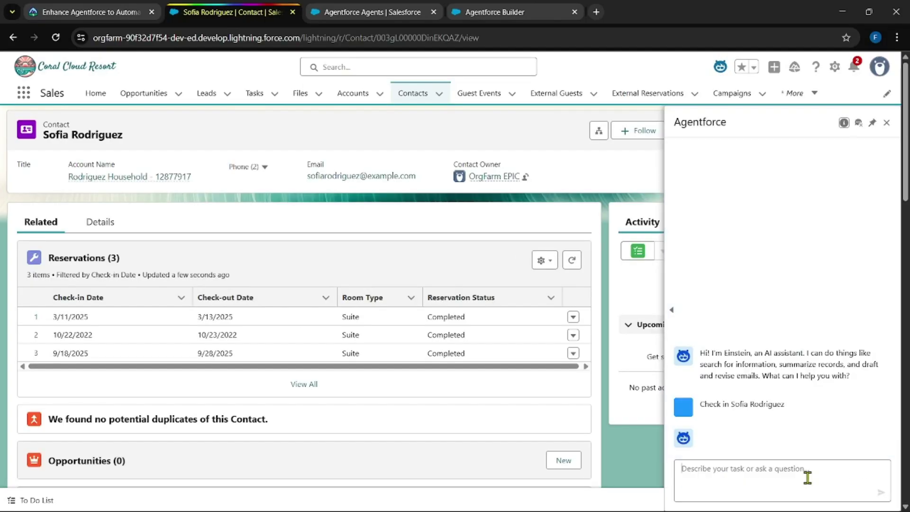
scroll(420, 403, down, 5)
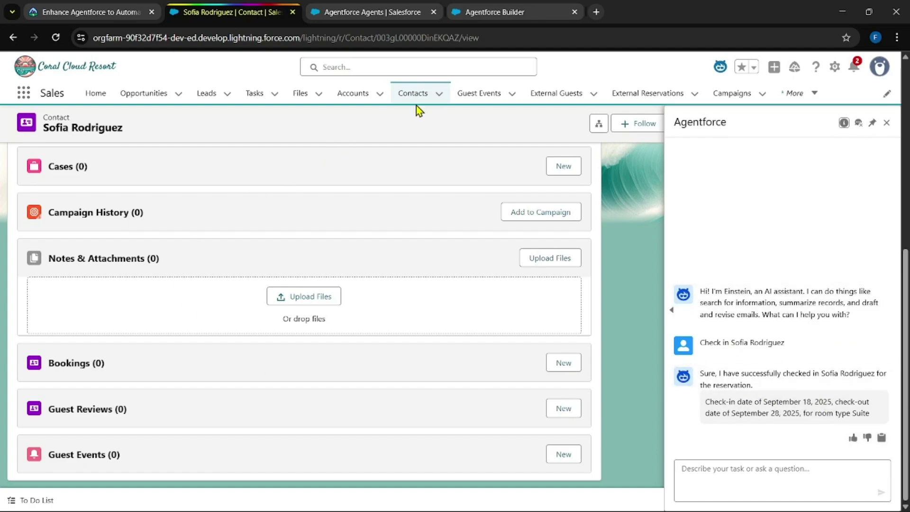
click(439, 94)
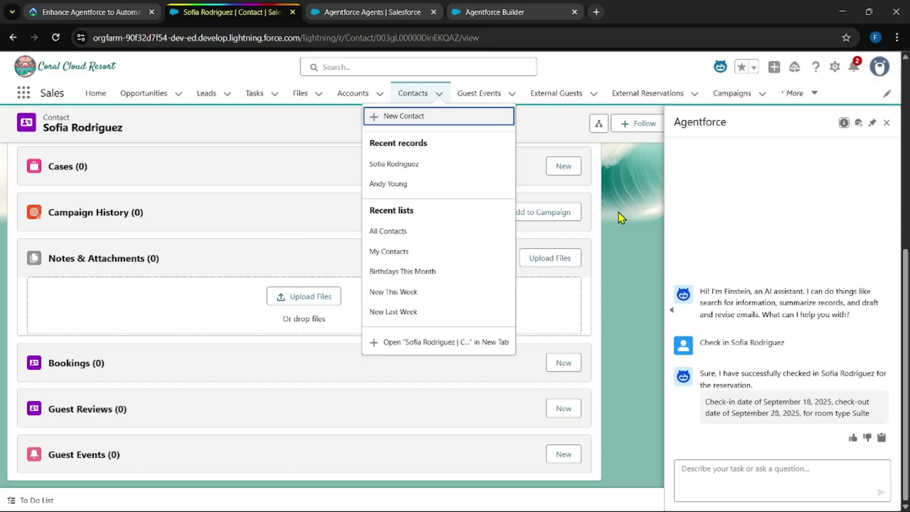
Step: Refresh the guest's contact to see Guest Event GE-00000001, then return to Trailhead's Verify Step
click(393, 164)
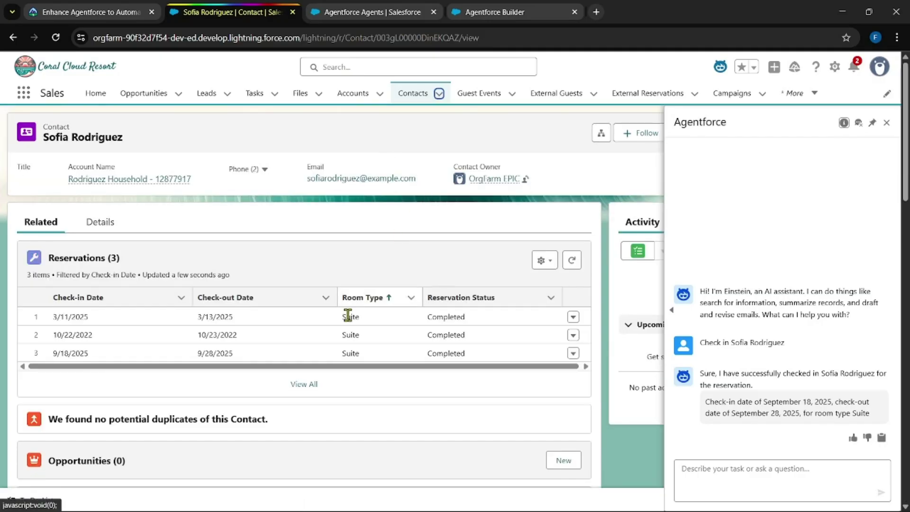
scroll(337, 340, down, 10)
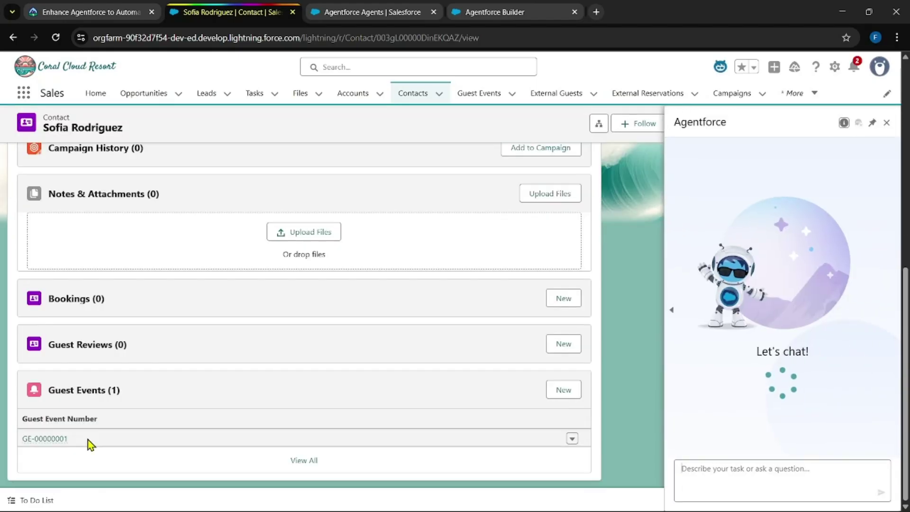
click(52, 7)
scroll(402, 320, down, 15)
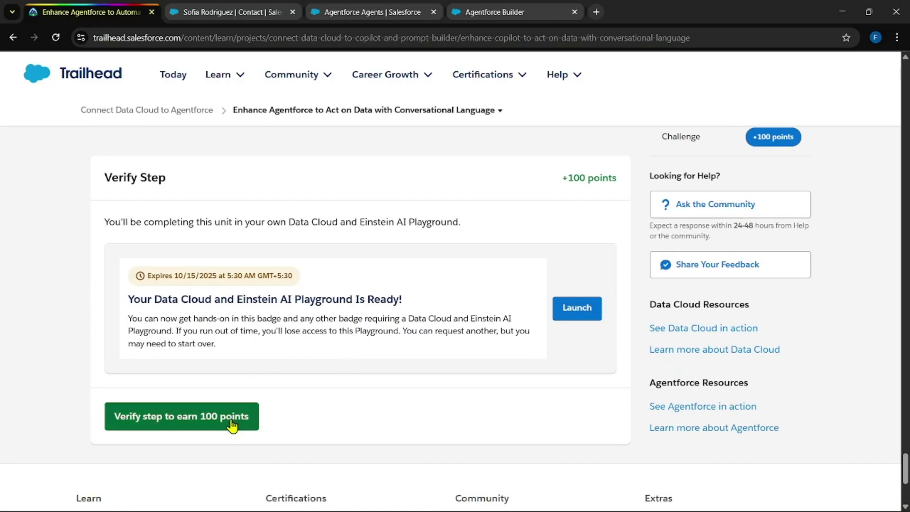
Step: Submit the 100-point hands-on challenge for verification against the playground org
click(231, 417)
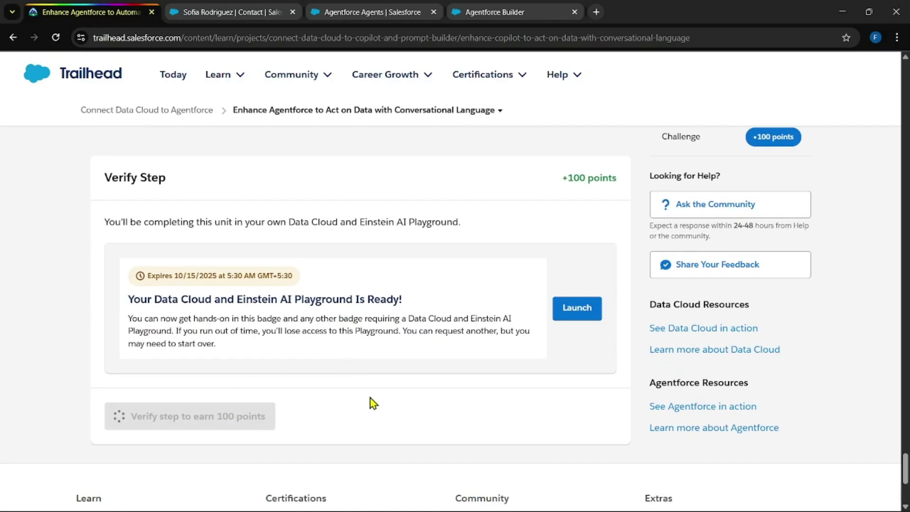